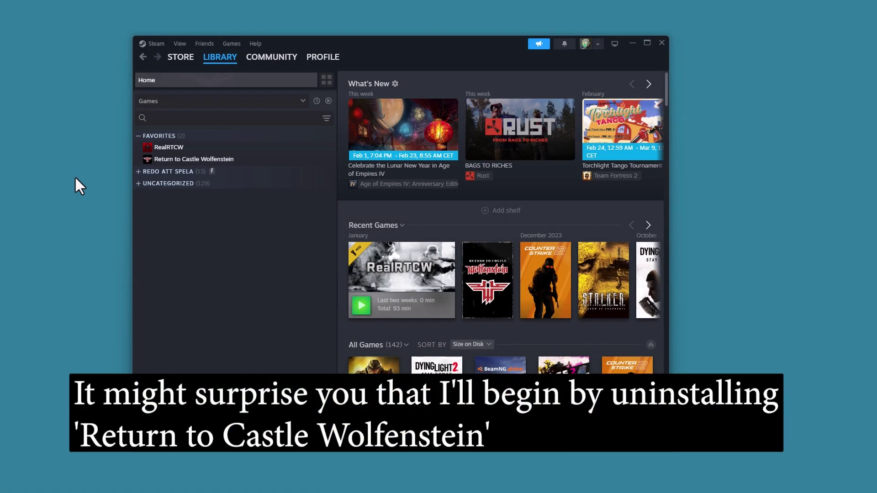
# Step: Remove Return to Castle Wolfenstein from the Steam library with Manage > Uninstall and confirm
pyautogui.click(296, 160)
pyautogui.rightClick(298, 161)
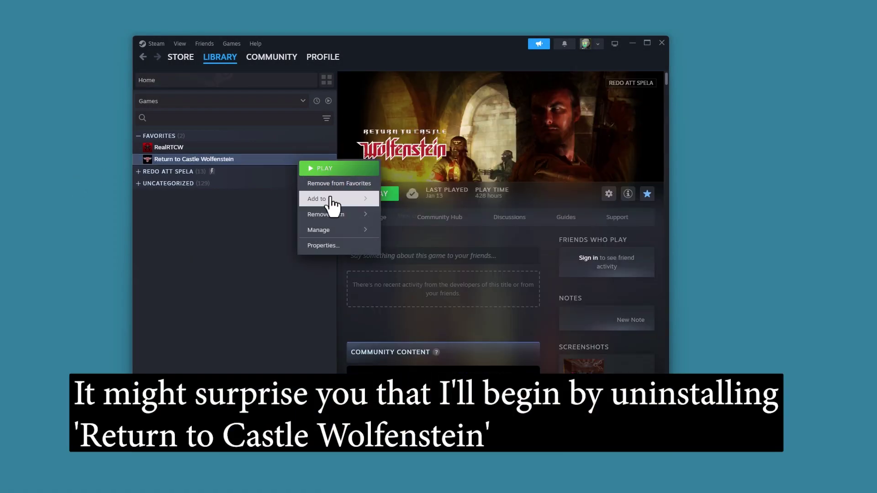
pyautogui.moveTo(337, 233)
pyautogui.click(401, 277)
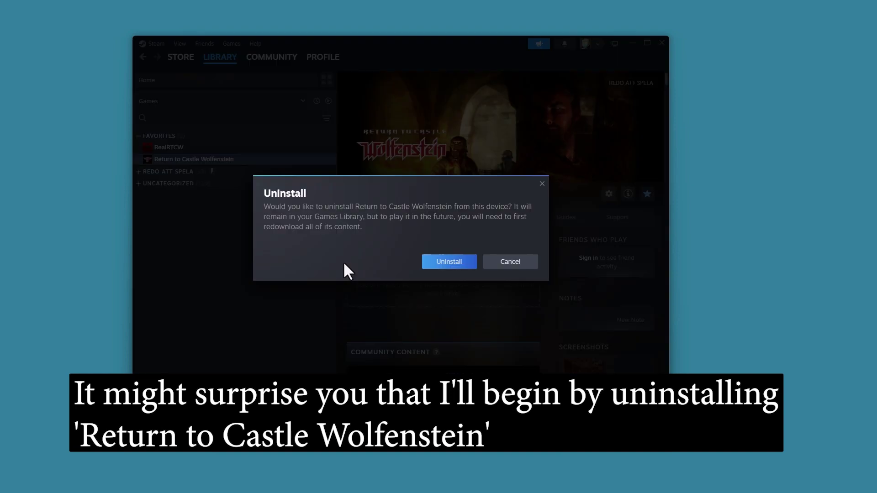
pyautogui.click(449, 261)
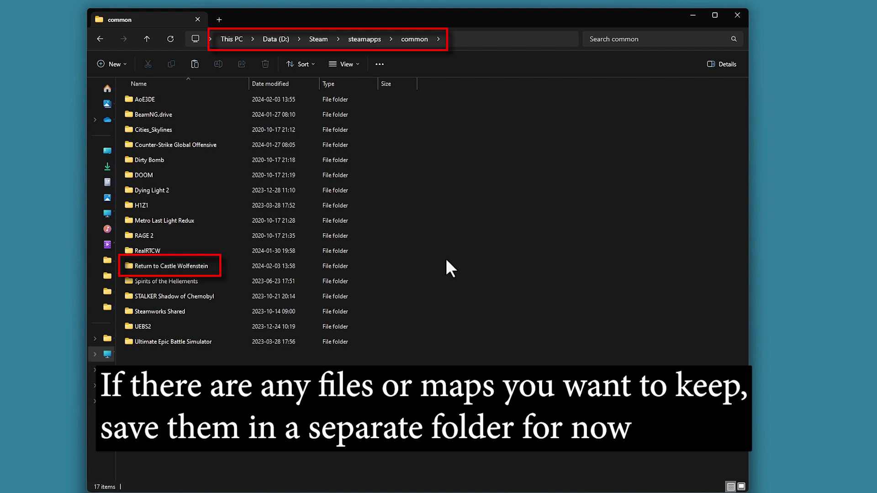
# Step: Delete the leftover Return to Castle Wolfenstein folder in D:\Steam\steamapps\common
pyautogui.rightClick(182, 265)
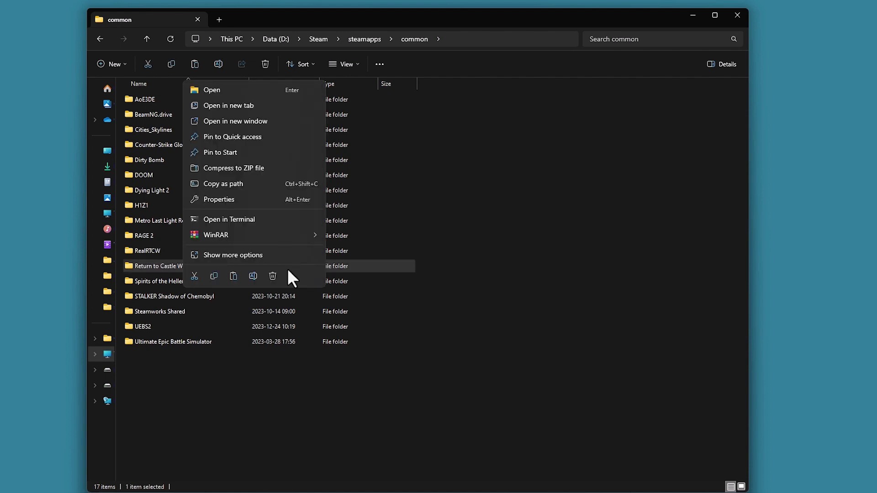
pyautogui.click(272, 275)
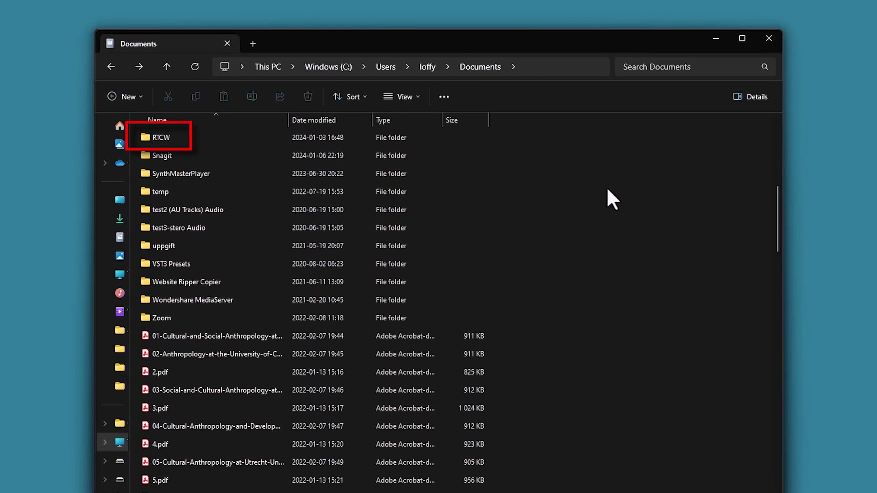
# Step: Delete the RTCW folder from the Documents folder
pyautogui.rightClick(178, 138)
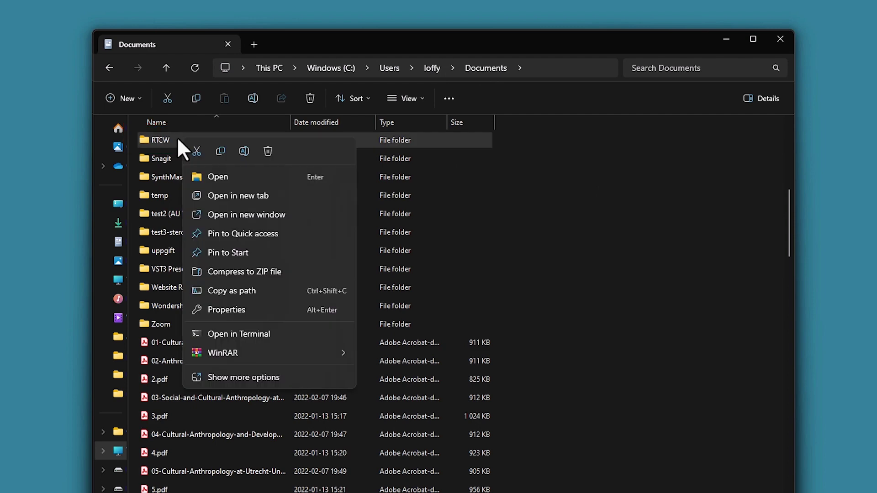
pyautogui.click(269, 152)
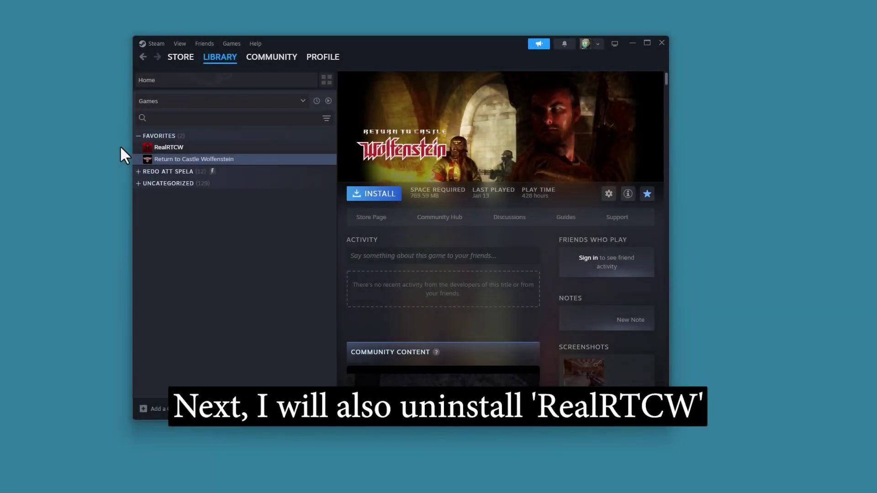
# Step: Remove RealRTCW from the Steam library with Manage > Uninstall and confirm
pyautogui.click(210, 147)
pyautogui.rightClick(215, 148)
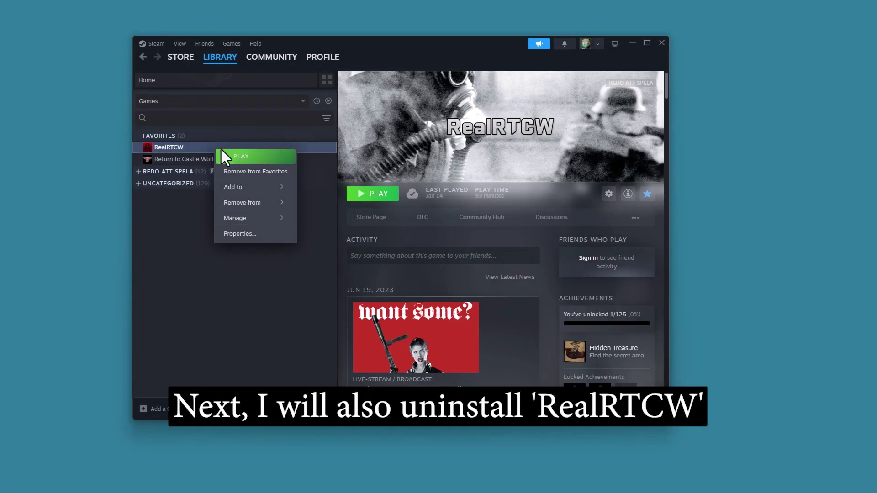
pyautogui.moveTo(259, 220)
pyautogui.click(350, 268)
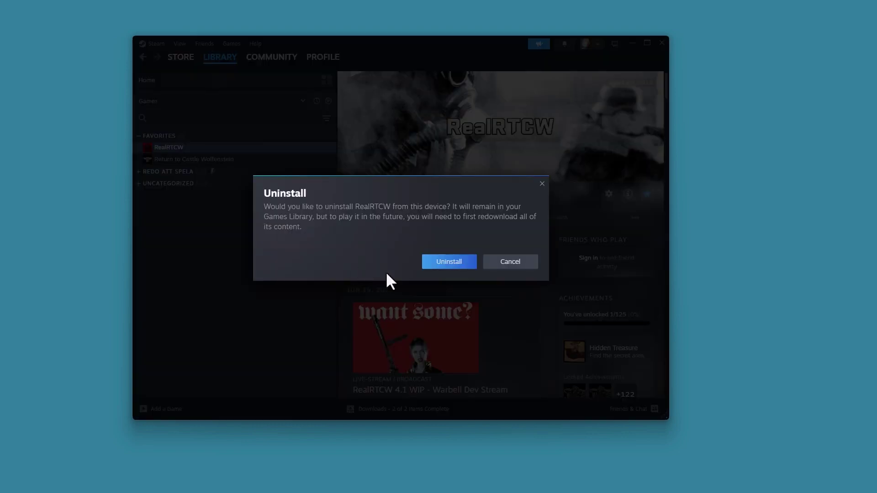
pyautogui.click(448, 260)
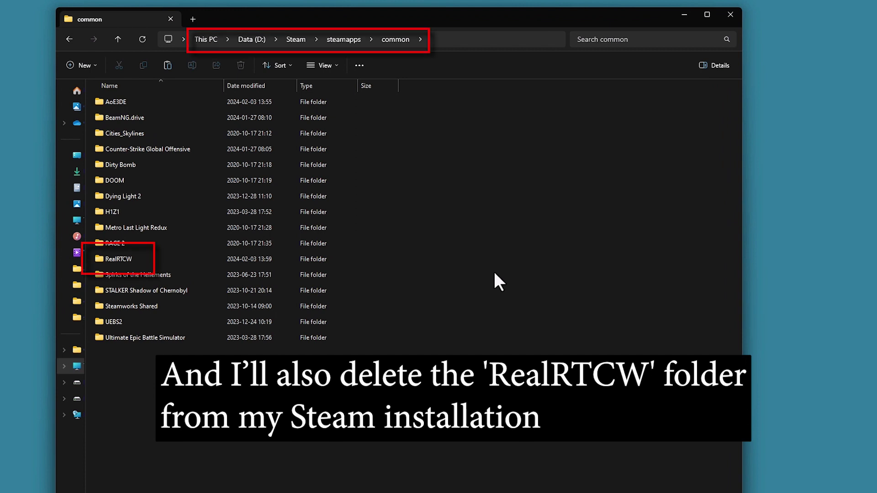
# Step: Delete steamapps\common\RealRTCW and Documents\RealRTCW 4.0 so no leftover files remain
pyautogui.rightClick(116, 259)
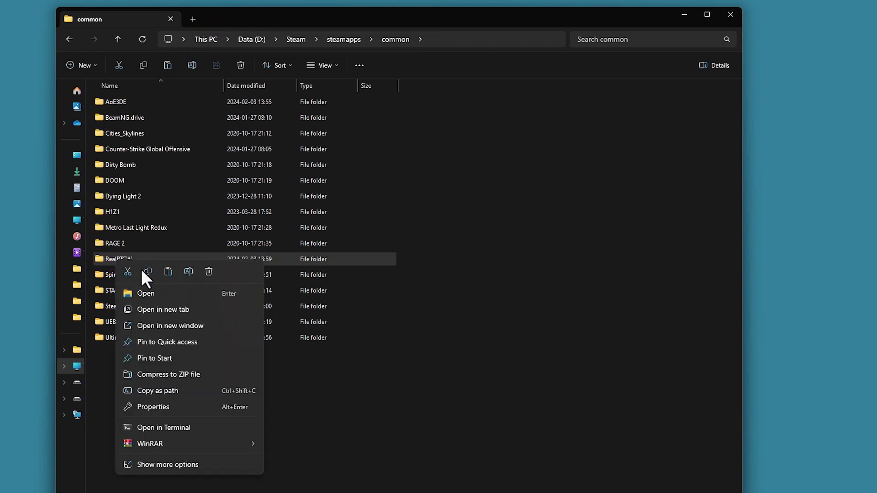
pyautogui.click(210, 272)
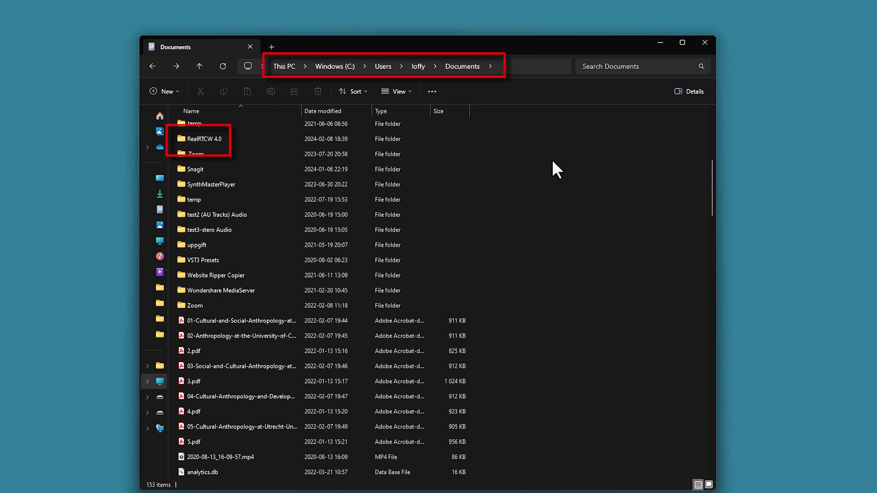
pyautogui.rightClick(215, 138)
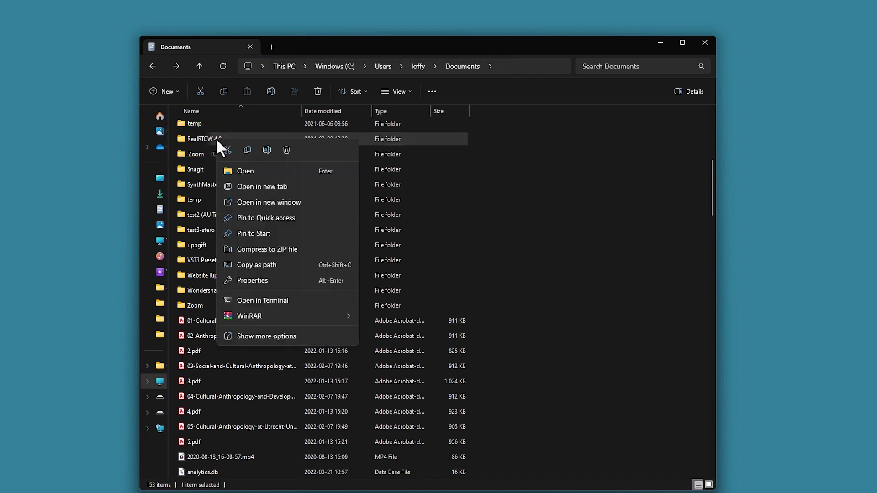
pyautogui.click(286, 150)
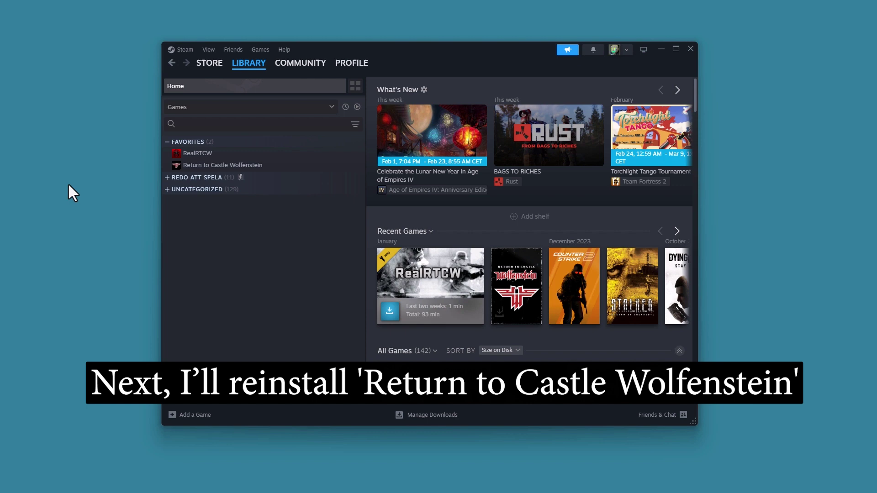
# Step: Start installing Return to Castle Wolfenstein, then go to the RealRTCW page to install it
pyautogui.click(215, 166)
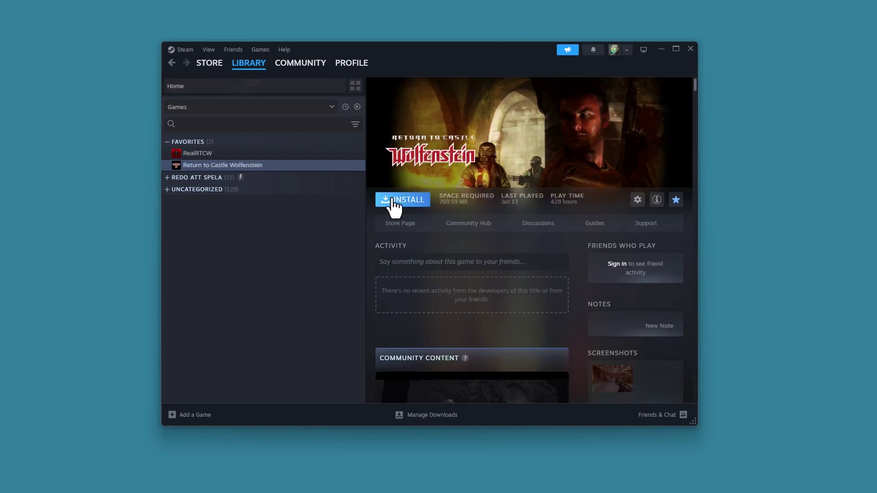
pyautogui.click(392, 201)
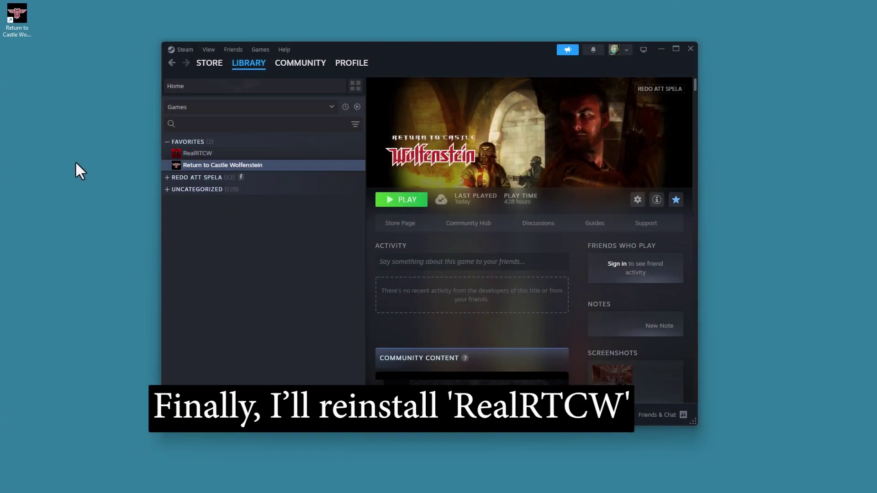
pyautogui.click(228, 154)
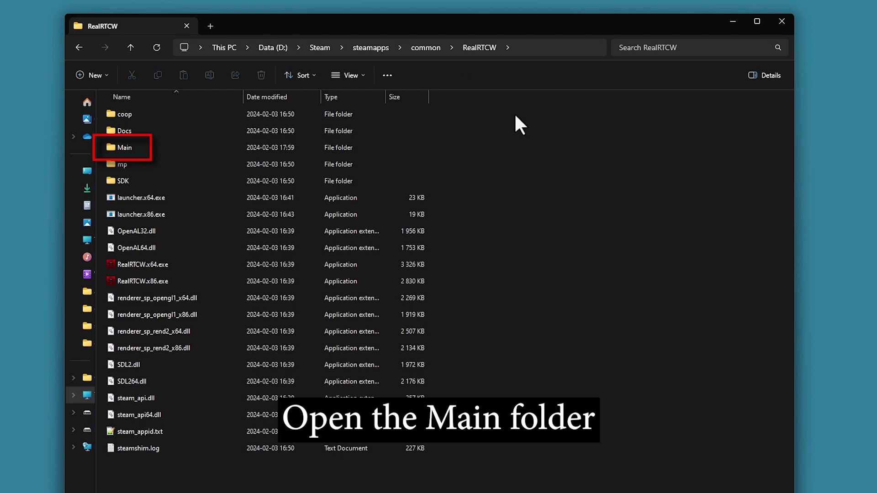
# Step: Browse RealRTCW > SDK > Mapping > netradiant-custom-20221212 and scroll down to radiant.exe
pyautogui.doubleClick(165, 148)
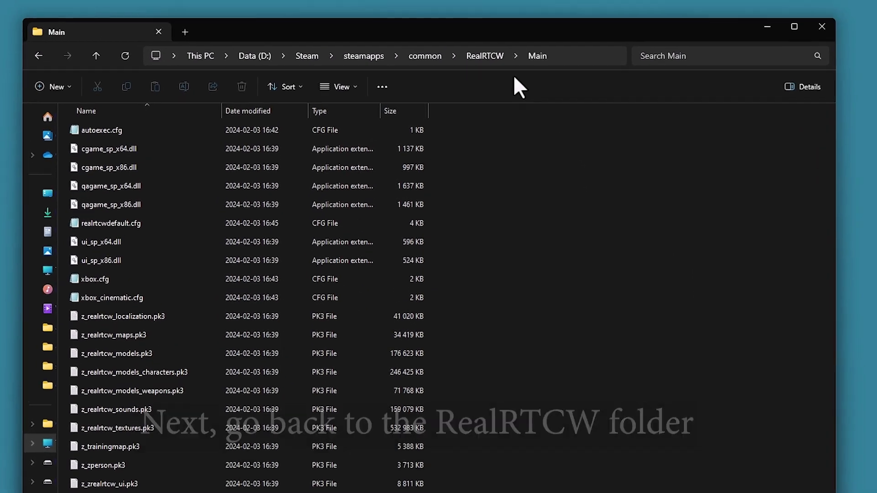
pyautogui.click(486, 59)
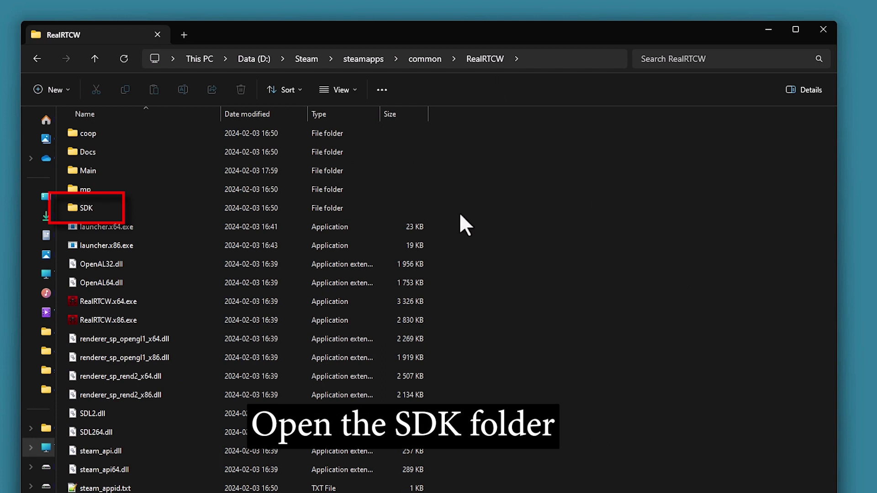
pyautogui.doubleClick(104, 208)
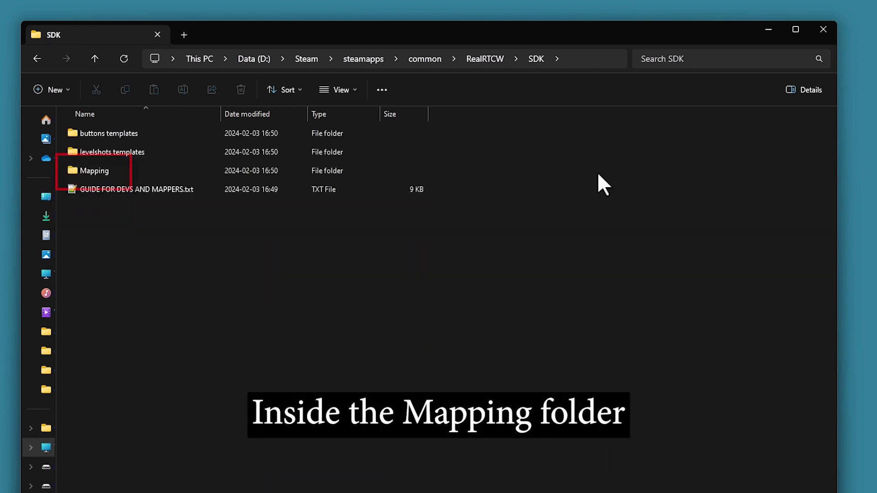
pyautogui.doubleClick(136, 169)
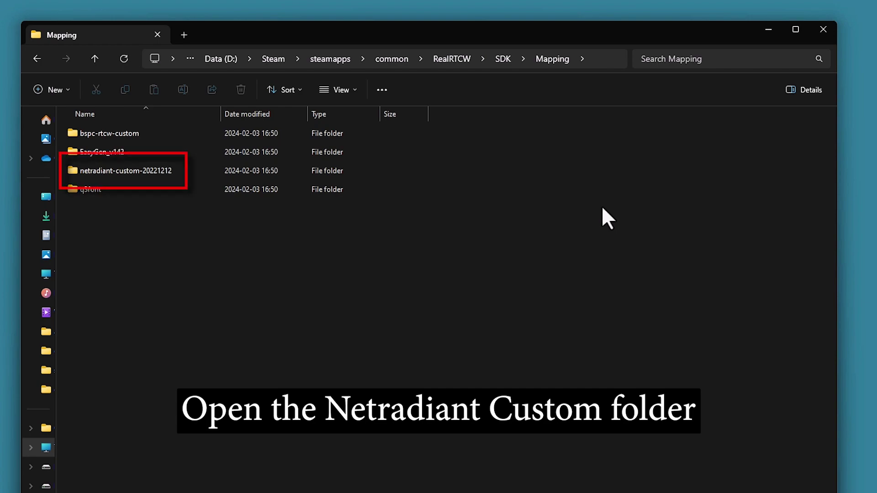
pyautogui.doubleClick(185, 168)
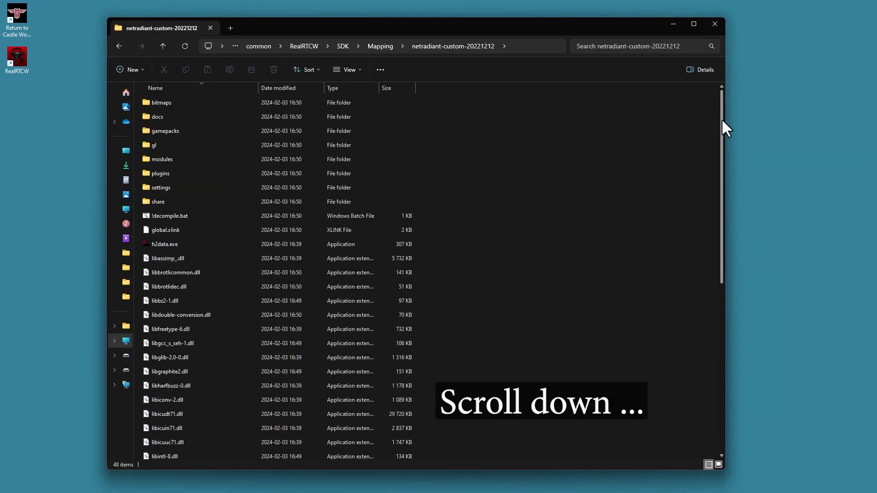
pyautogui.moveTo(756, 99); pyautogui.dragTo(723, 281)
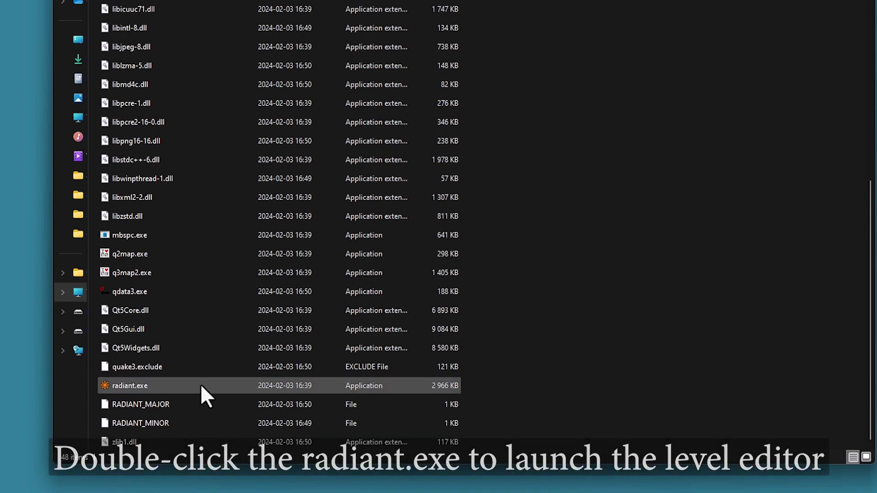
# Step: Launch radiant.exe with the engine path D:/Steam/steamapps/common/RealRTCW
pyautogui.click(144, 383)
pyautogui.doubleClick(144, 383)
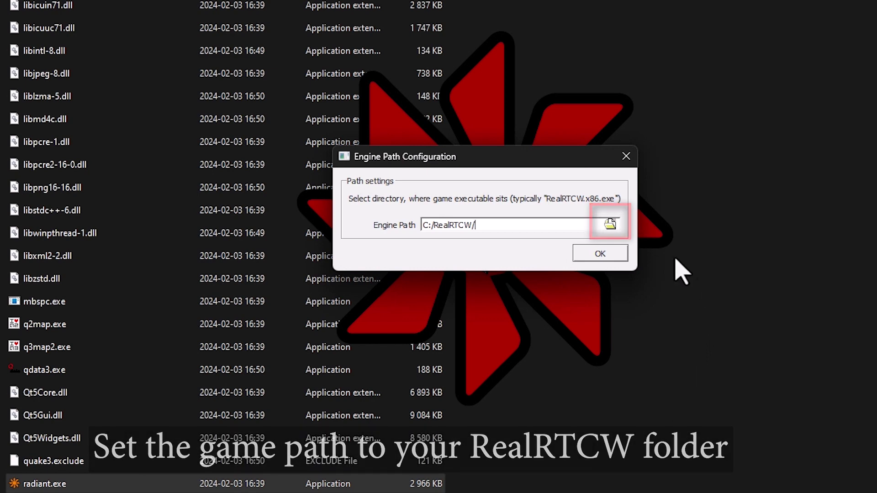
pyautogui.click(612, 226)
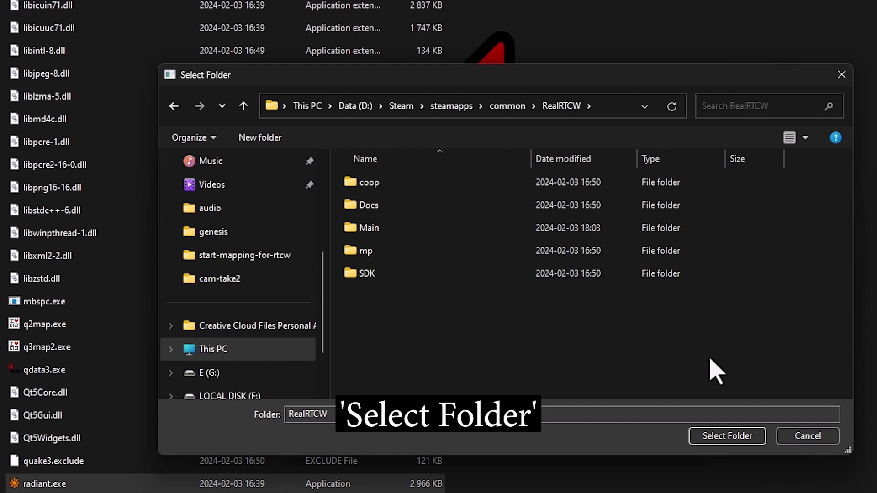
pyautogui.click(722, 438)
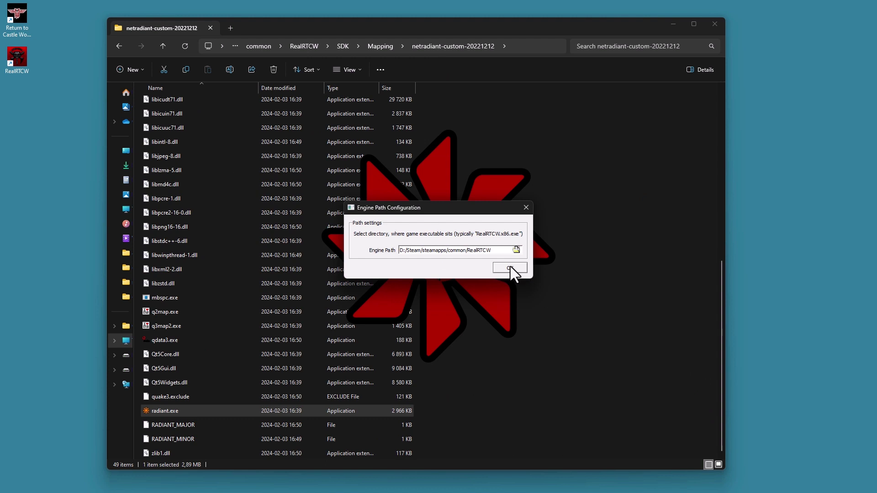
pyautogui.click(600, 253)
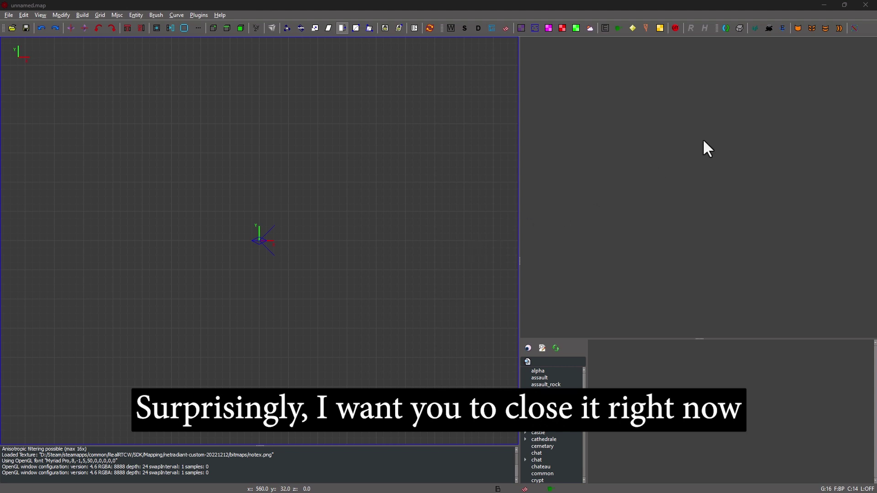
# Step: Close the NetRadiant Custom window
pyautogui.click(866, 5)
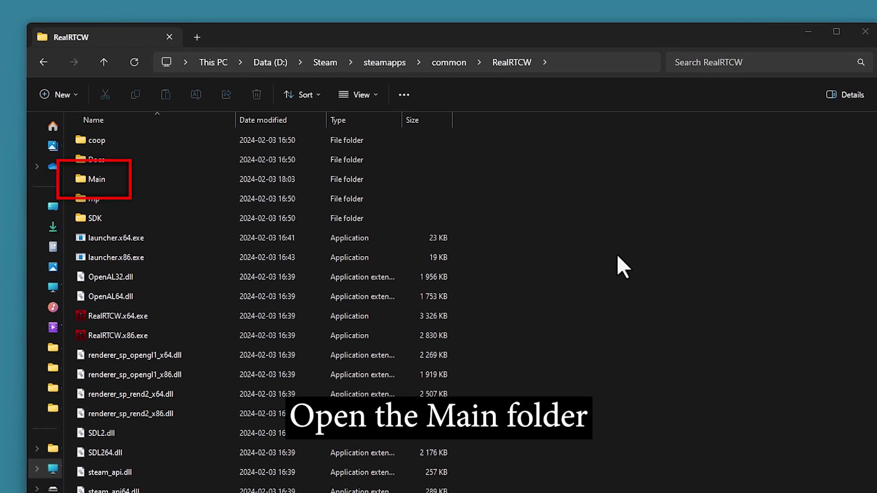
# Step: Open RealRTCW\Main\scripts\shaderlist.txt in Notepad++
pyautogui.doubleClick(226, 183)
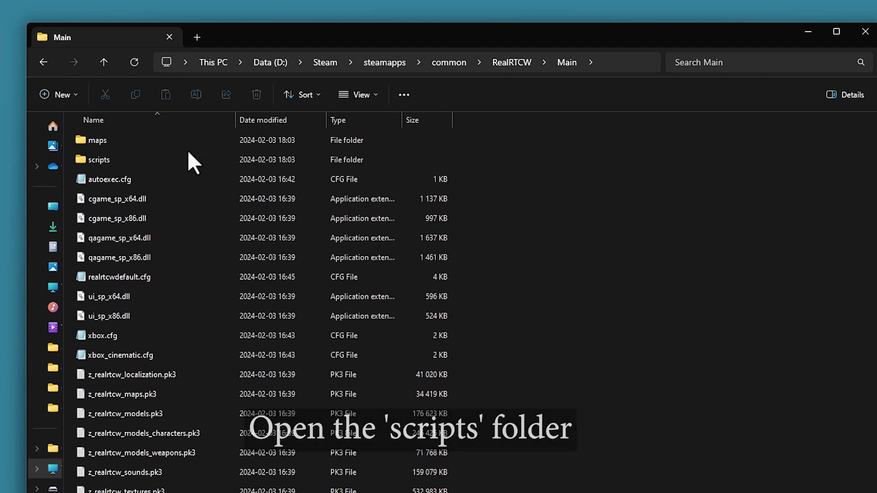
pyautogui.doubleClick(121, 158)
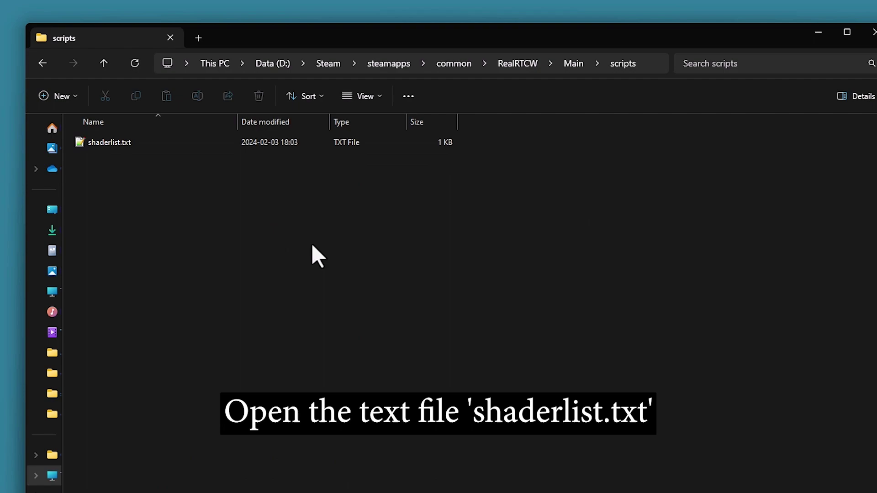
pyautogui.doubleClick(82, 143)
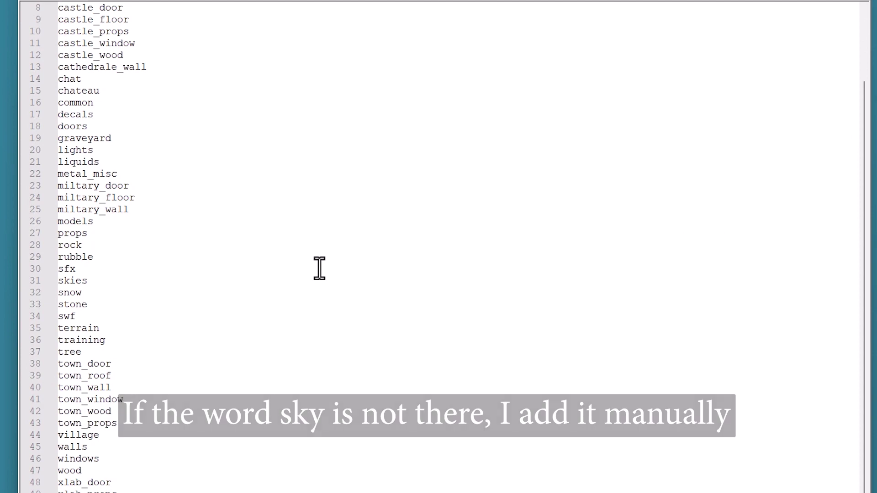
# Step: Insert a new 'sky' line after 'skies' in shaderlist.txt, then save and close the file
pyautogui.click(89, 281)
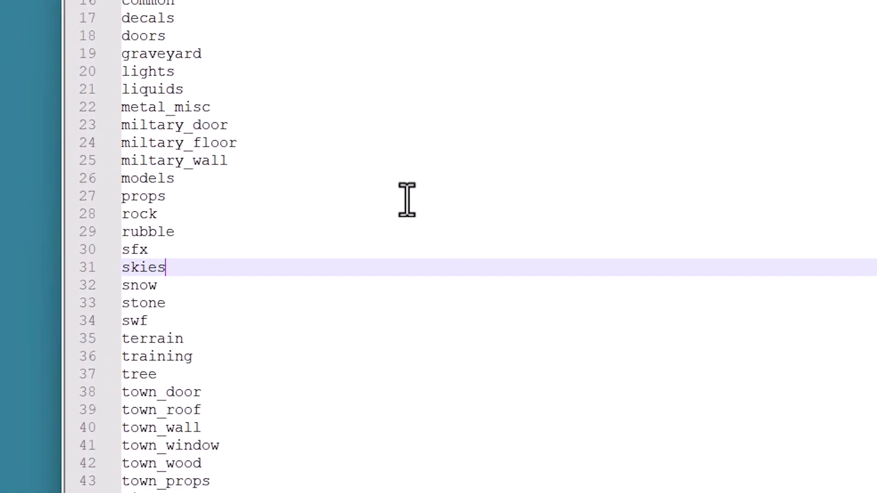
pyautogui.press('Return')
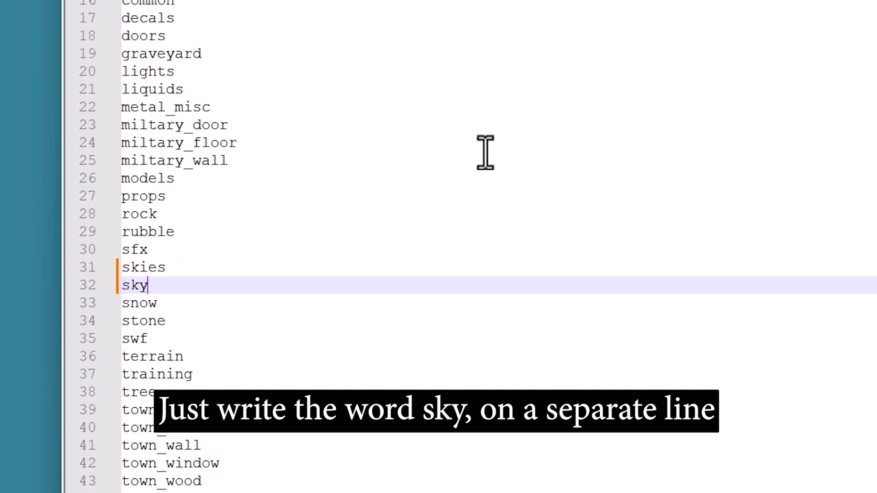
pyautogui.hotkey('ctrl', 's')
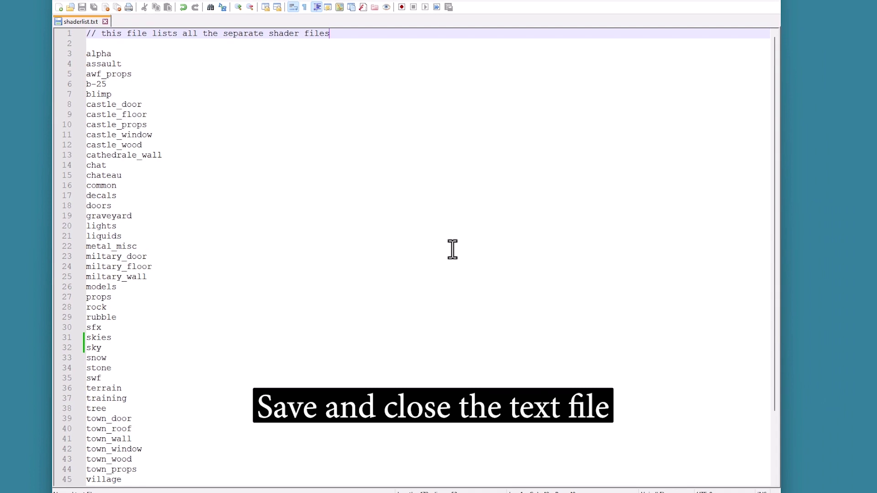
pyautogui.click(105, 22)
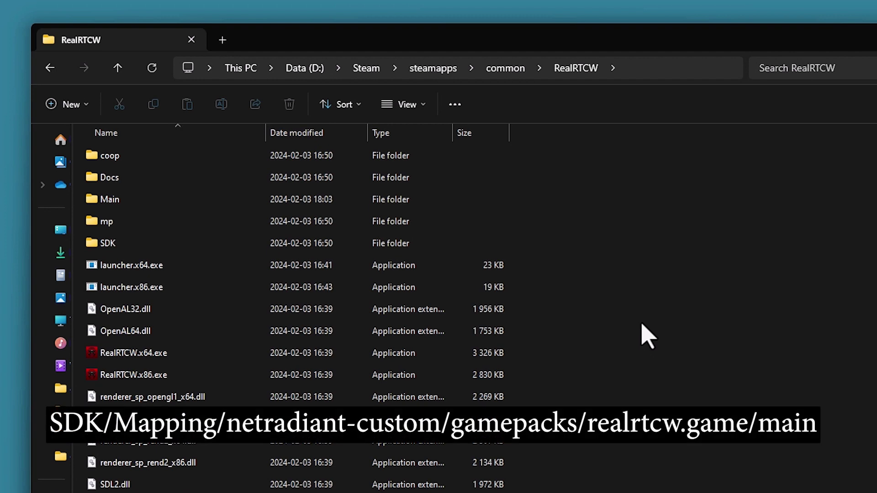
# Step: Browse to SDK\Mapping\netradiant-custom-20221212\gamepacks\realrtcw.game\main
pyautogui.doubleClick(229, 243)
pyautogui.click(227, 199)
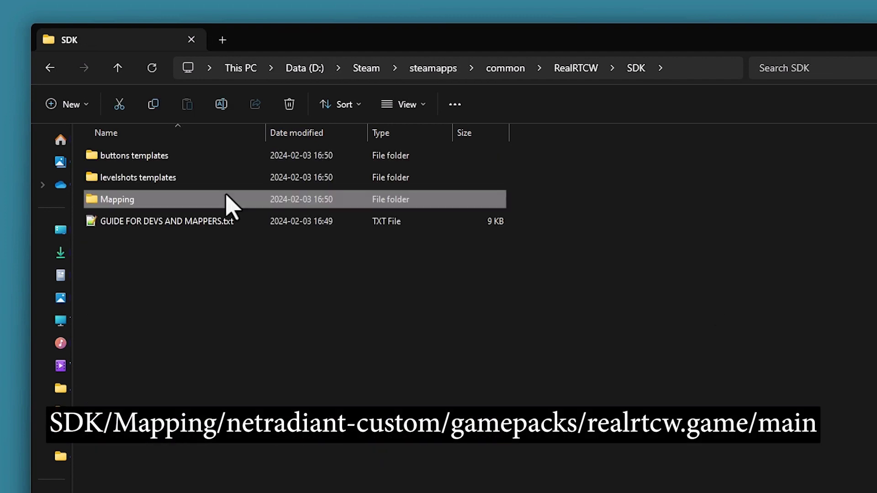
pyautogui.doubleClick(226, 196)
pyautogui.doubleClick(238, 201)
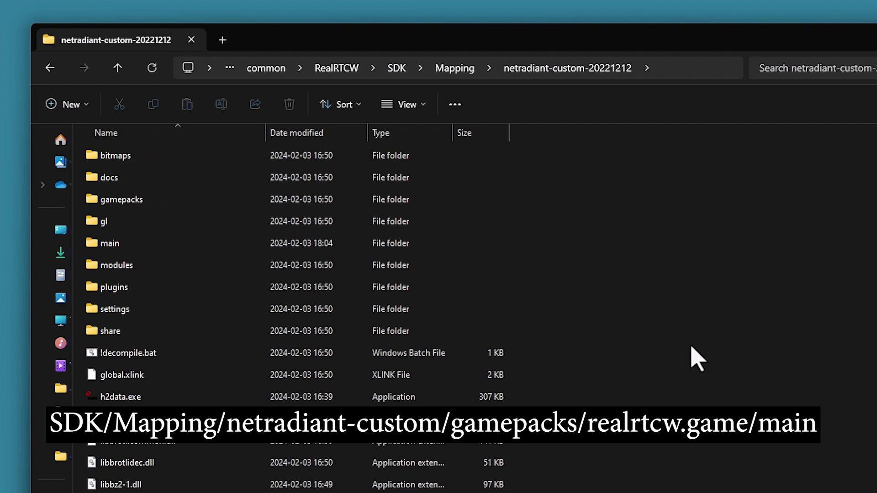
pyautogui.doubleClick(212, 204)
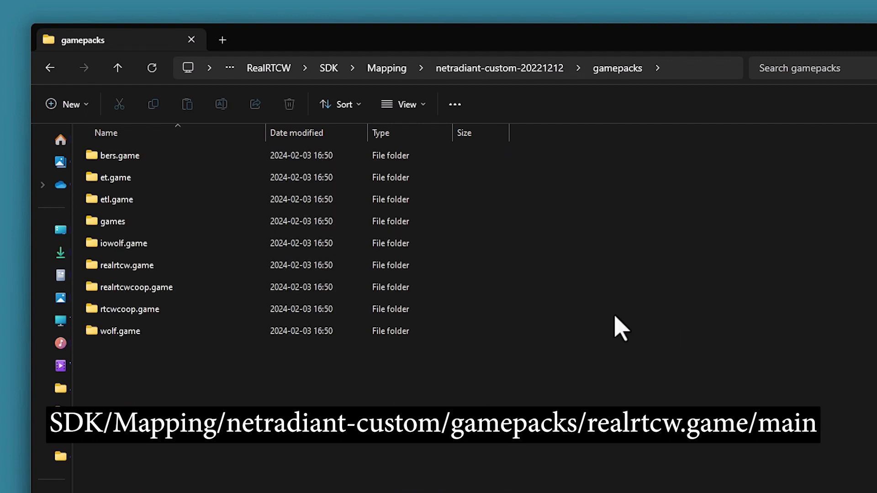
pyautogui.doubleClick(194, 267)
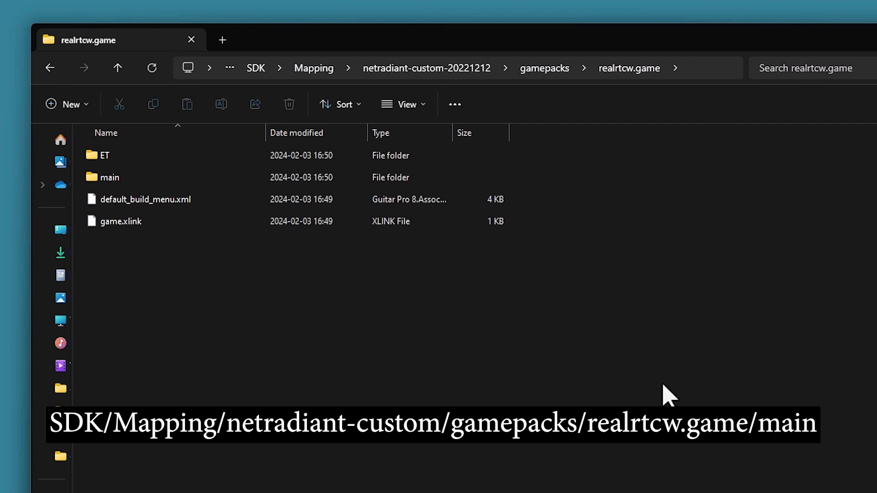
pyautogui.doubleClick(145, 178)
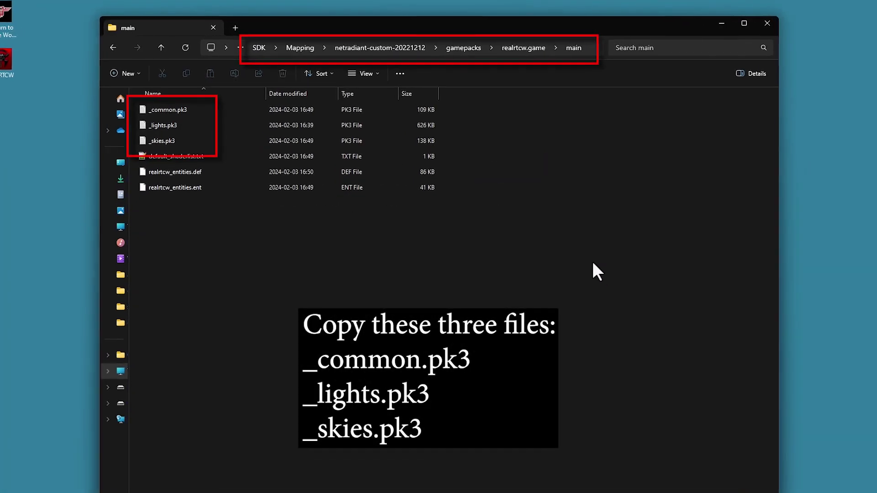
# Step: Copy _common.pk3, _lights.pk3 and _skies.pk3 into the RealRTCW Main folder
pyautogui.click(201, 111)
pyautogui.keyDown('shift'); pyautogui.click(183, 124); pyautogui.keyUp('shift')
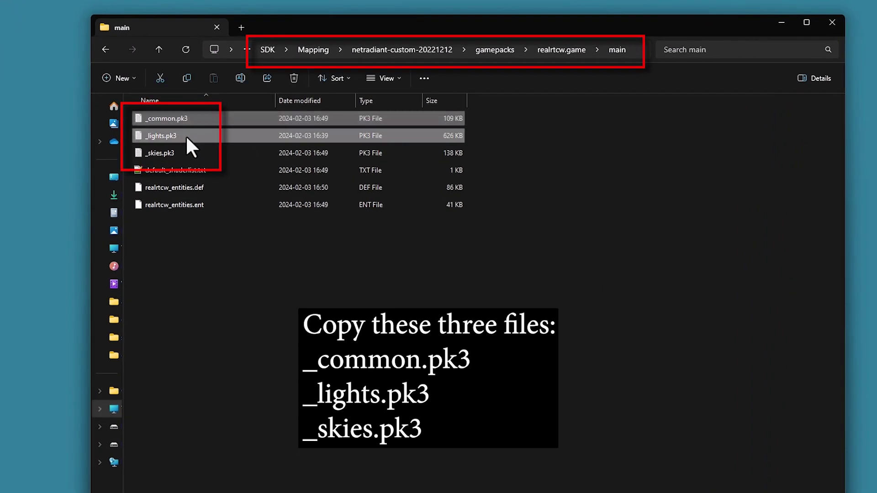
pyautogui.hotkey('shift', 'Down')
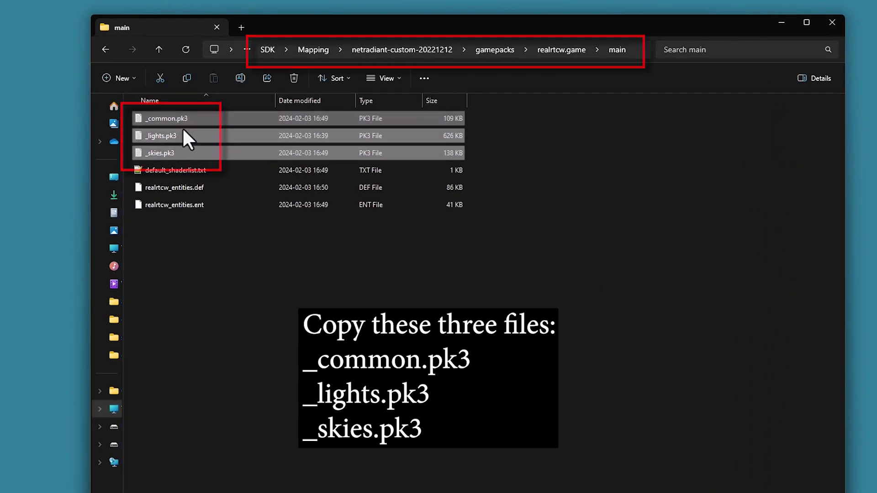
pyautogui.rightClick(184, 130)
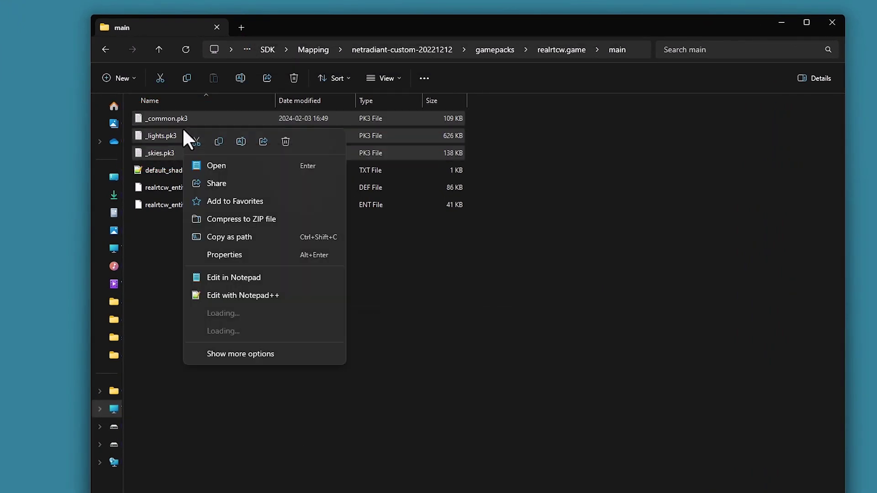
pyautogui.click(219, 141)
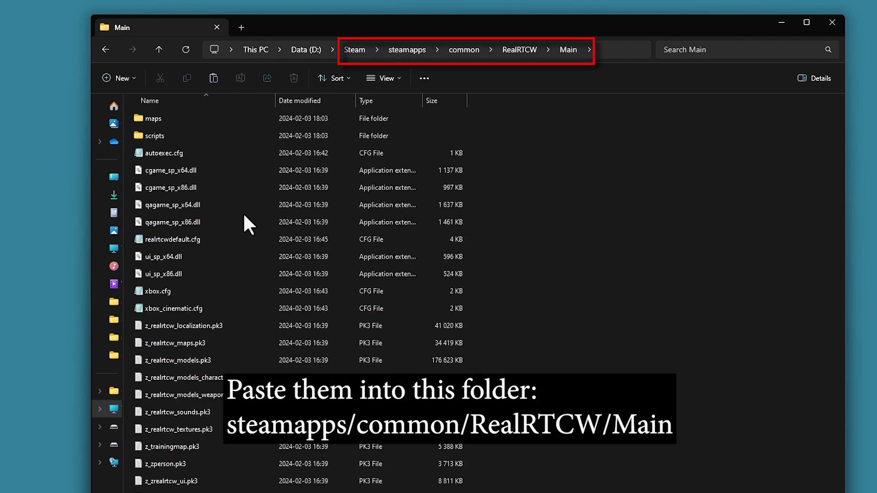
pyautogui.rightClick(245, 213)
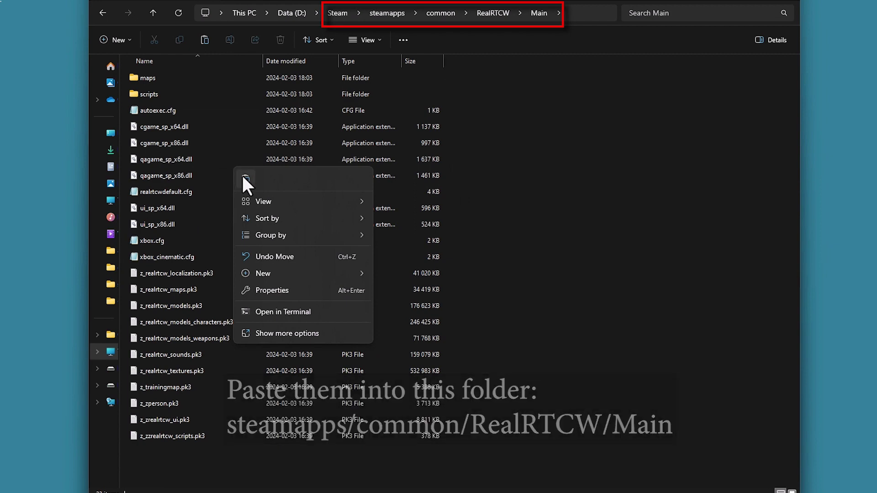
pyautogui.click(245, 178)
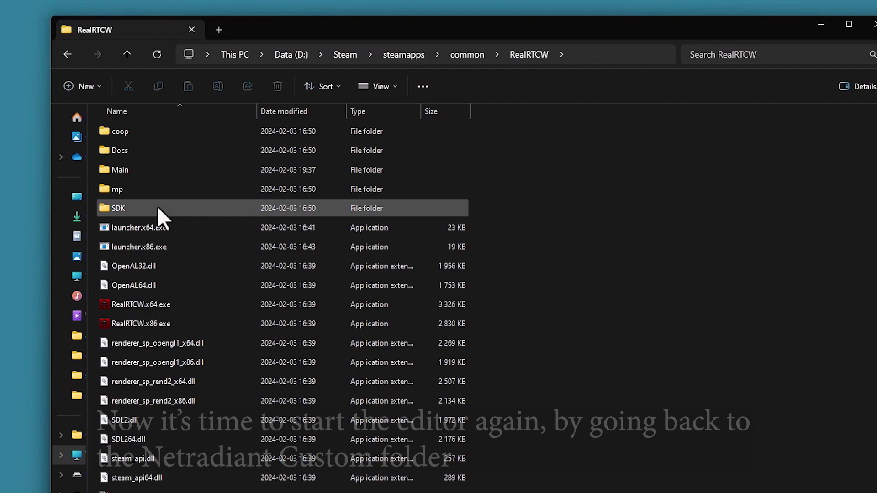
# Step: Run radiant.exe from SDK\Mapping\netradiant-custom-20221212 to start NetRadiant Custom
pyautogui.doubleClick(157, 207)
pyautogui.doubleClick(186, 170)
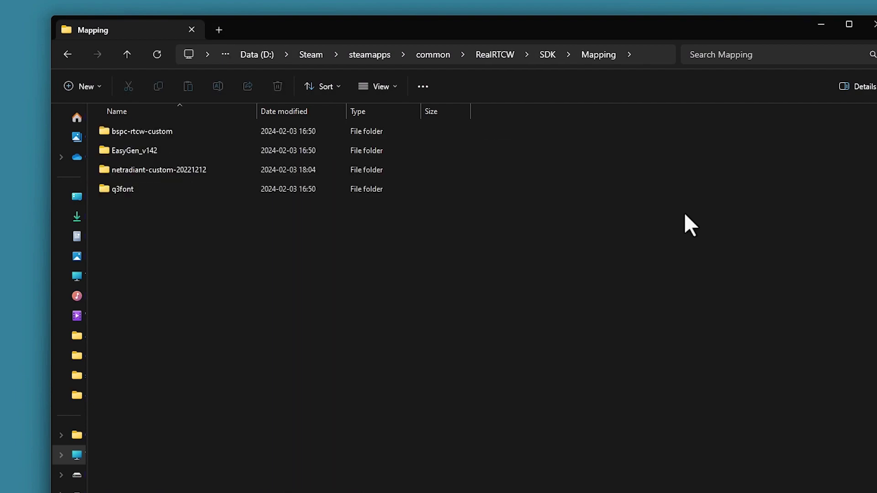
pyautogui.doubleClick(159, 170)
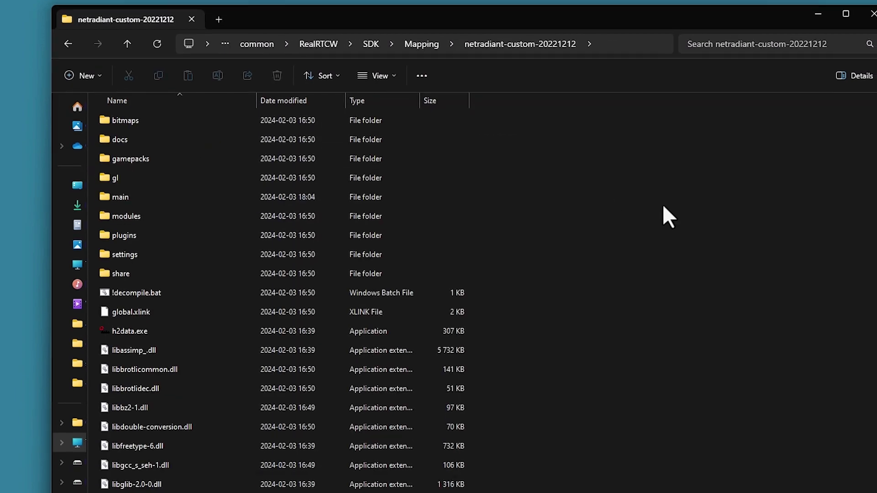
pyautogui.scroll(-10, 607, 215)
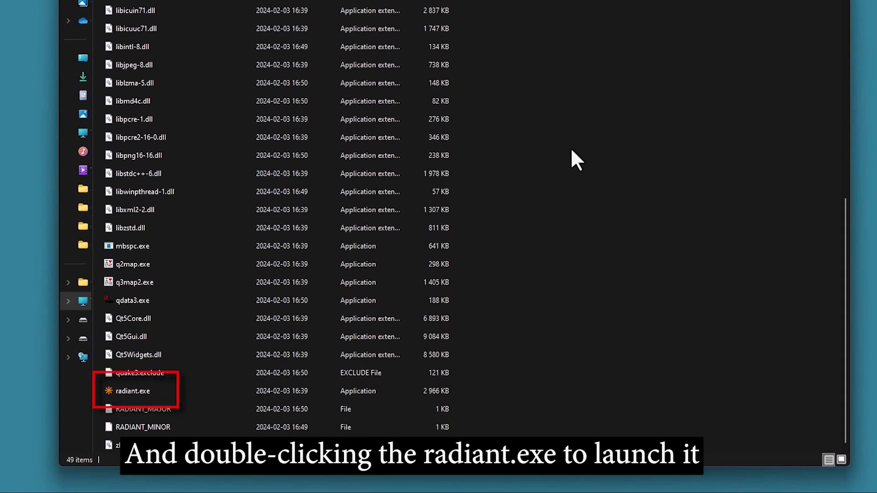
pyautogui.doubleClick(136, 391)
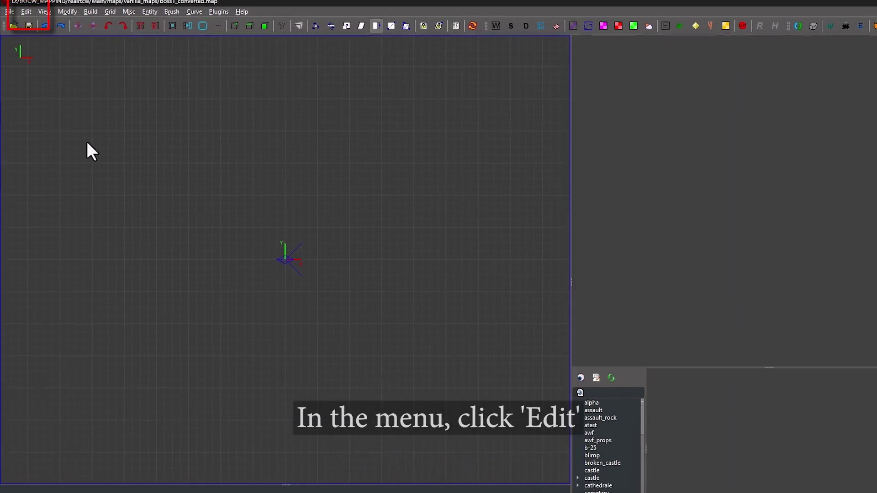
# Step: In Preferences Settings, enable nudging after duplication and loading the last map at startup
pyautogui.click(29, 8)
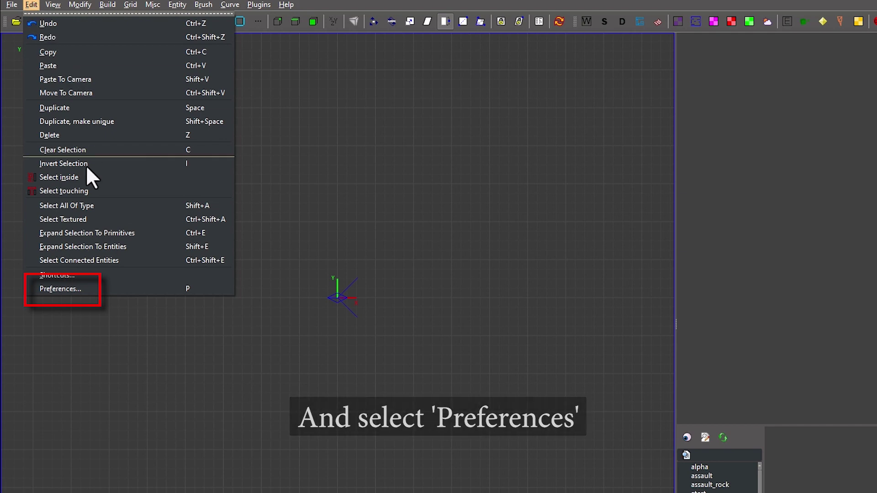
pyautogui.click(95, 289)
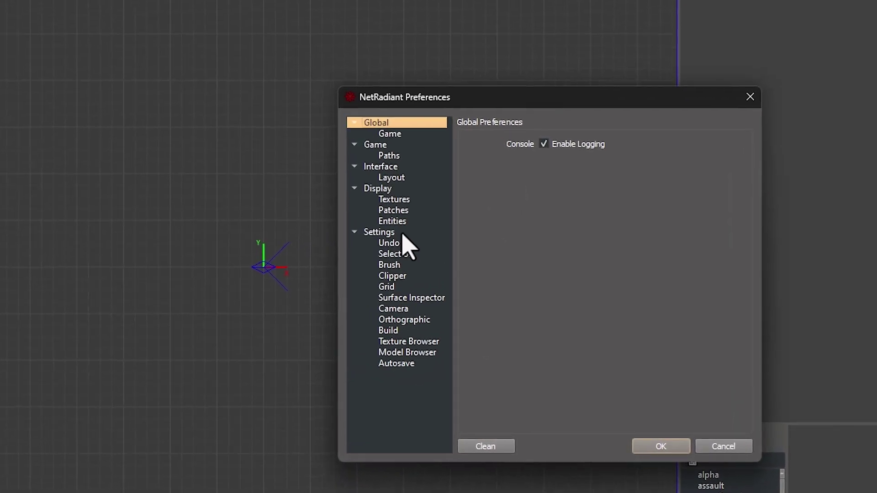
pyautogui.click(413, 258)
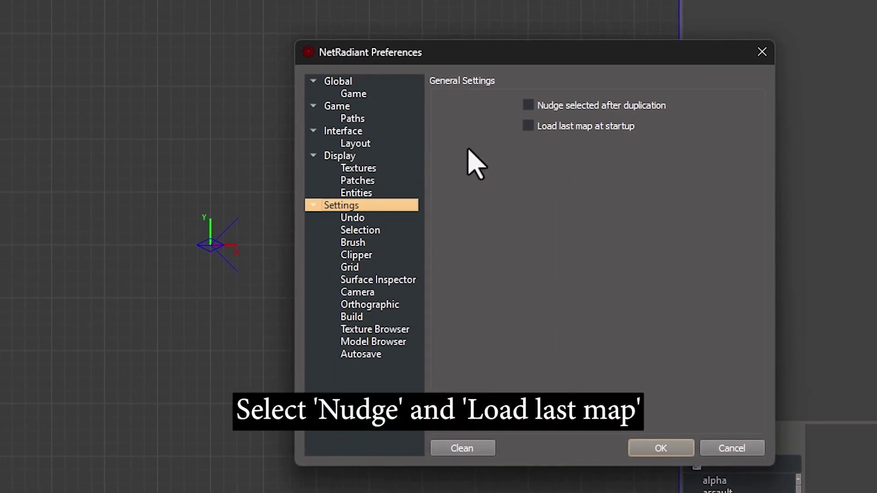
pyautogui.click(528, 105)
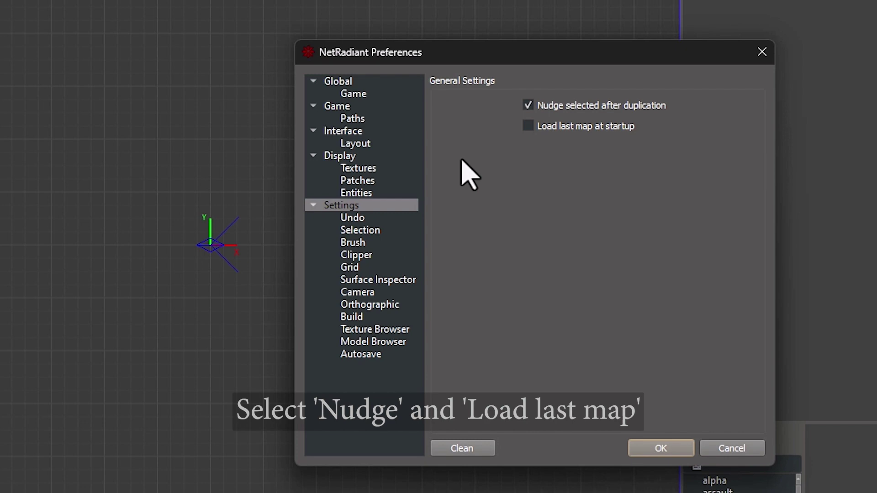
pyautogui.click(528, 125)
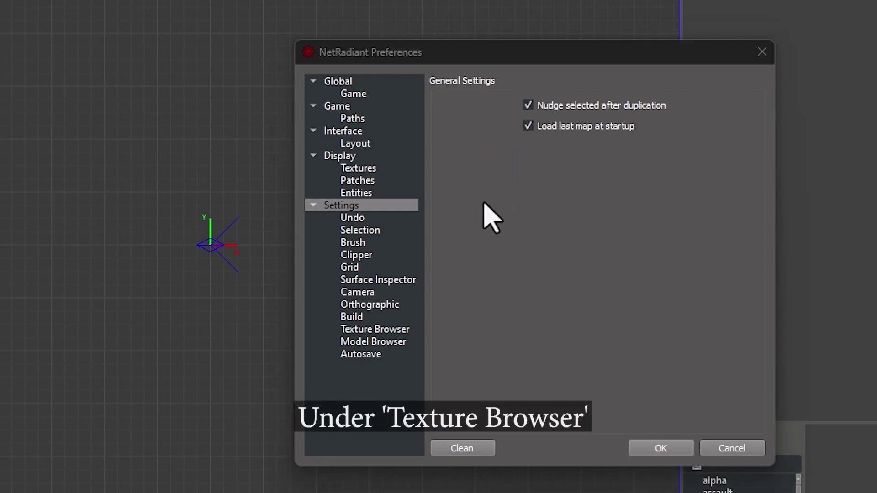
# Step: Set the Texture Browser to load Common shaders at startup and hide nonShaders in common/
pyautogui.click(396, 330)
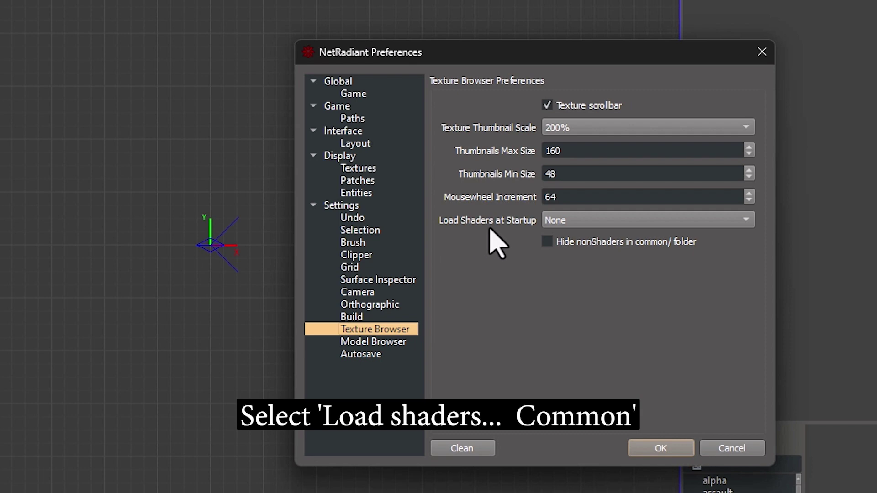
pyautogui.click(555, 221)
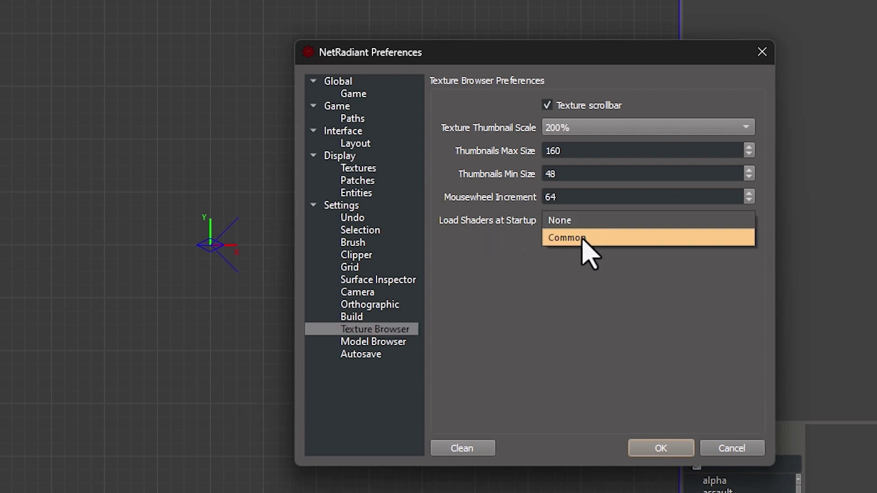
pyautogui.click(584, 240)
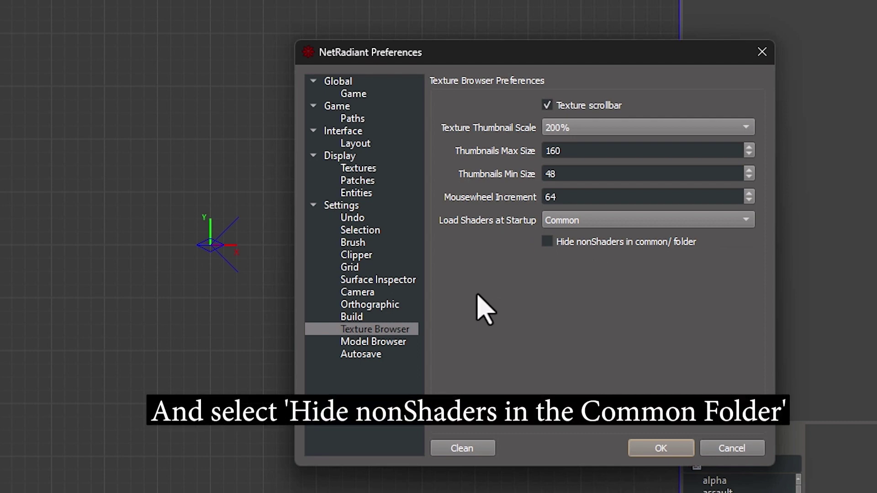
pyautogui.click(548, 242)
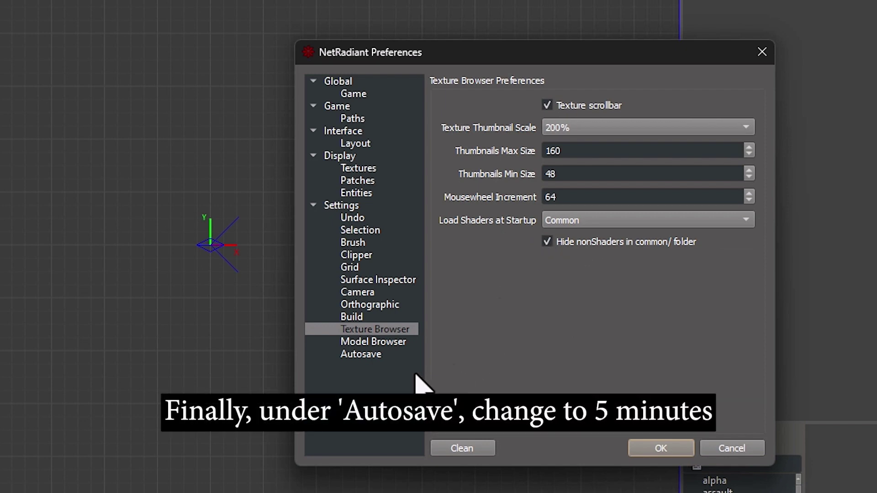
# Step: Change the autosave interval from 15 to 5 minutes and apply the preferences
pyautogui.click(376, 357)
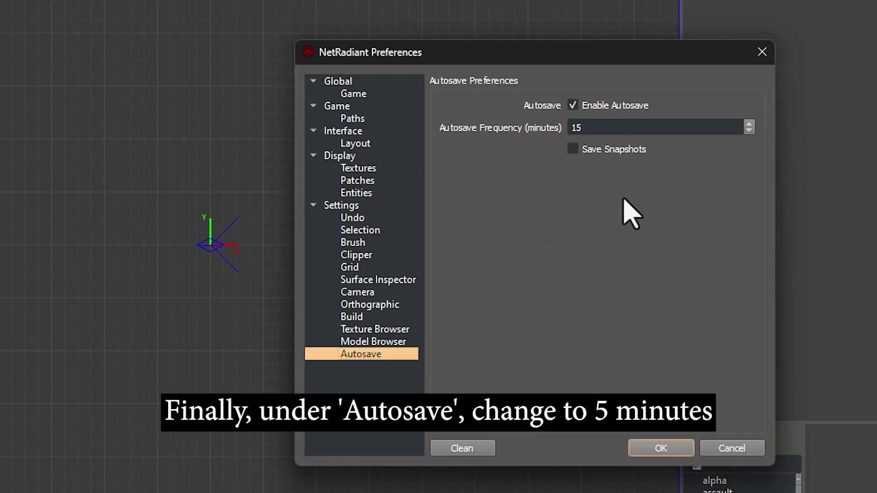
pyautogui.doubleClick(574, 128)
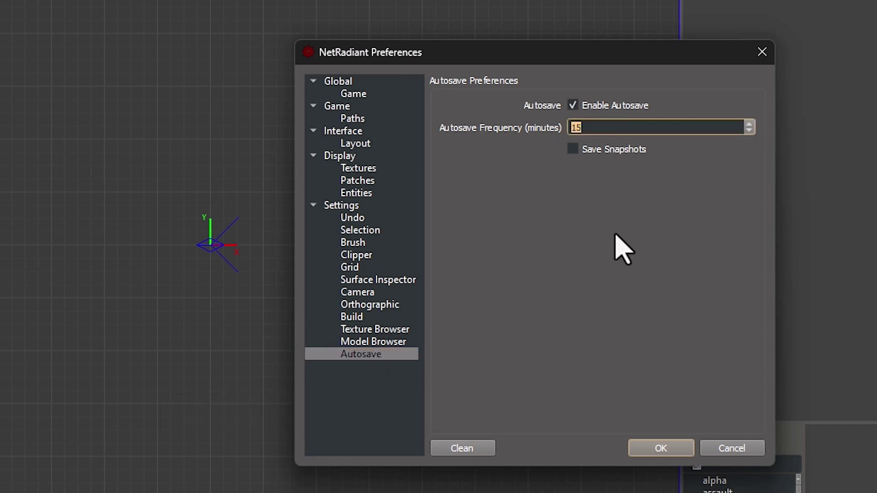
pyautogui.write('5')
pyautogui.click(657, 448)
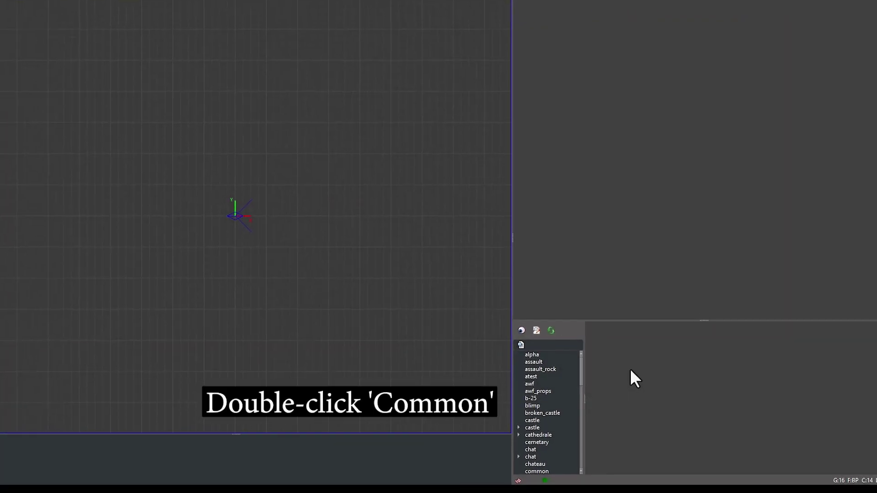
# Step: Pick the caulk texture from the common folder and draw a brush around the map origin
pyautogui.moveTo(580, 363); pyautogui.dragTo(580, 373)
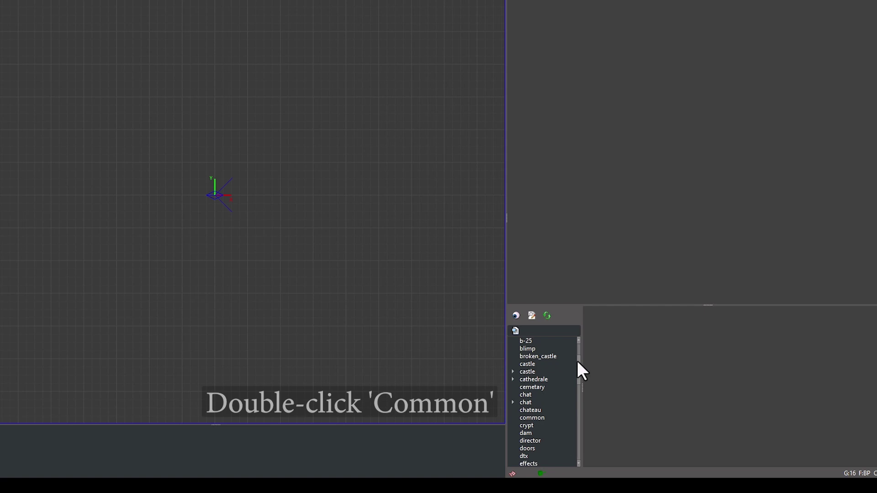
pyautogui.doubleClick(532, 418)
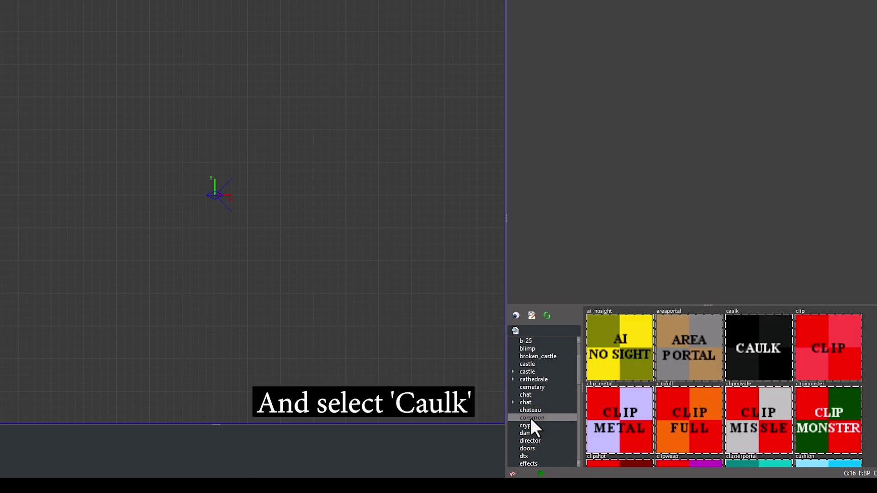
pyautogui.click(742, 354)
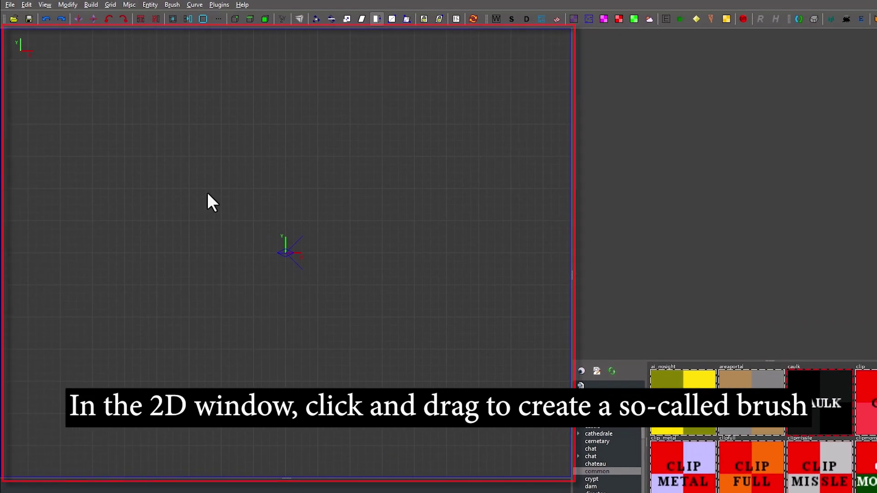
pyautogui.moveTo(216, 201); pyautogui.dragTo(364, 321)
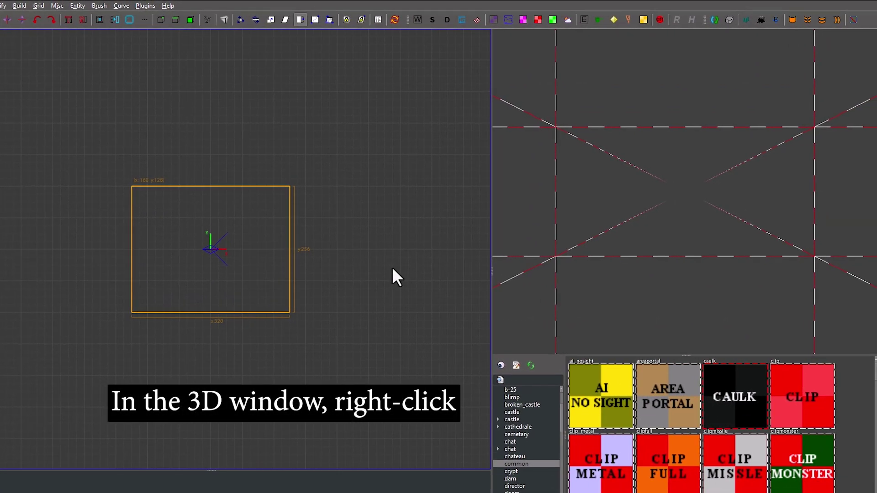
# Step: Fly the 3D camera around the caulk brush to inspect it, then deselect it
pyautogui.rightClick(595, 201)
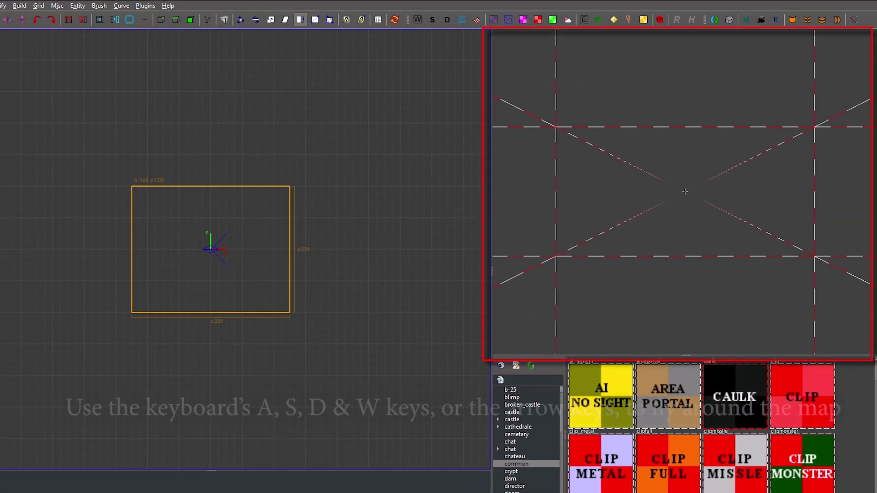
pyautogui.press('pagedown')
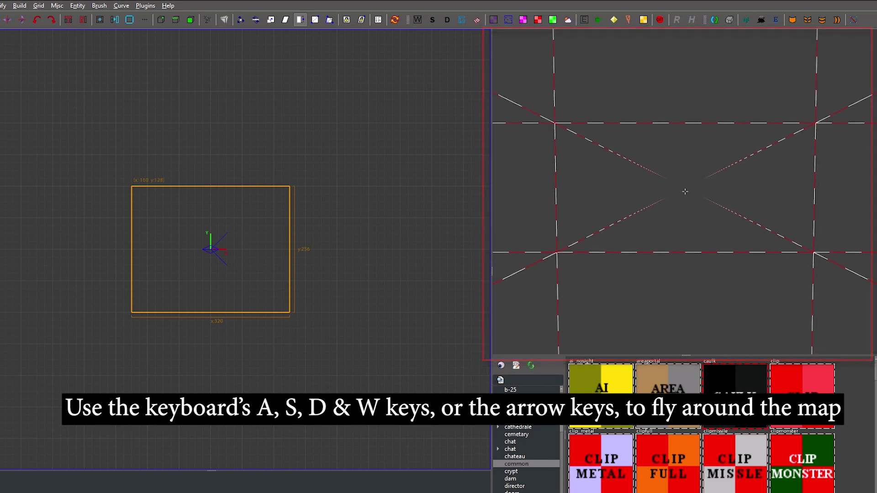
pyautogui.press('Down')
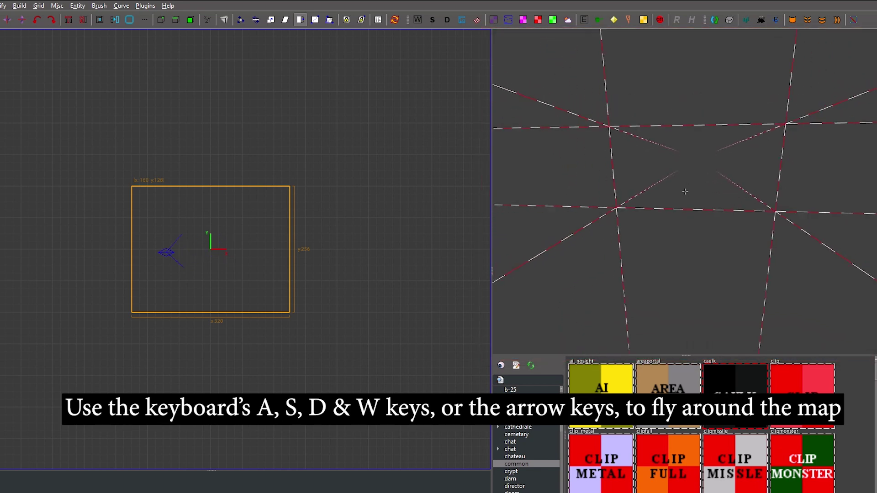
pyautogui.press('Left')
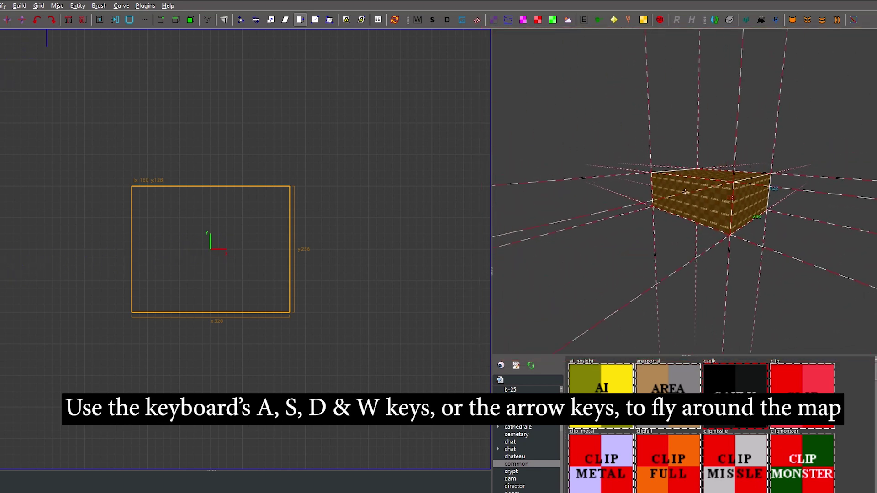
pyautogui.press('Up')
pyautogui.press('Down')
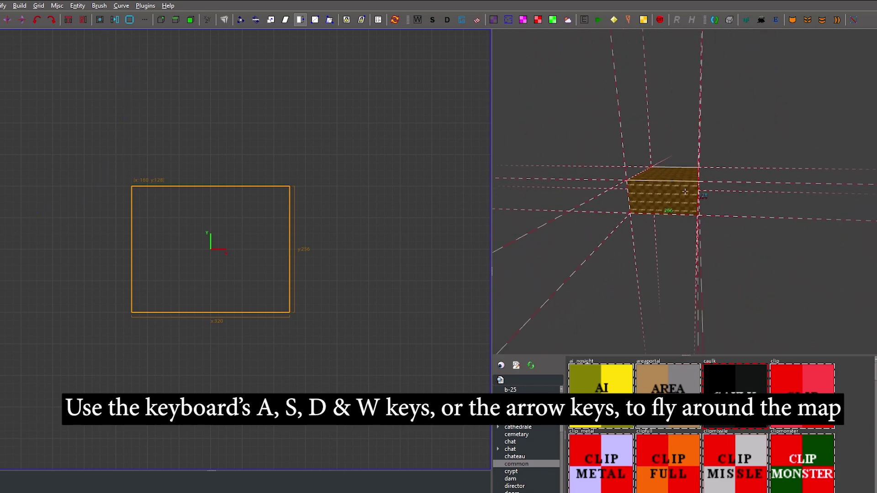
pyautogui.press('Up')
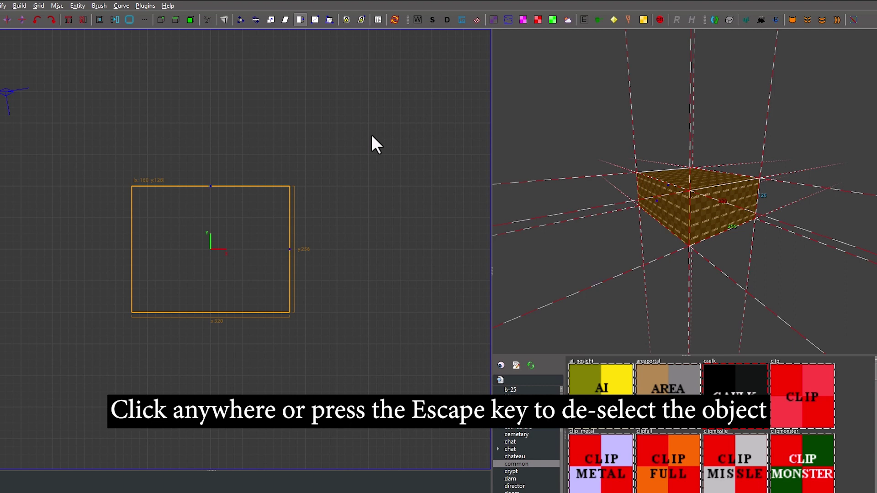
pyautogui.press('Escape')
pyautogui.keyDown('shift'); pyautogui.click(687, 210); pyautogui.keyUp('shift')
pyautogui.click(364, 175)
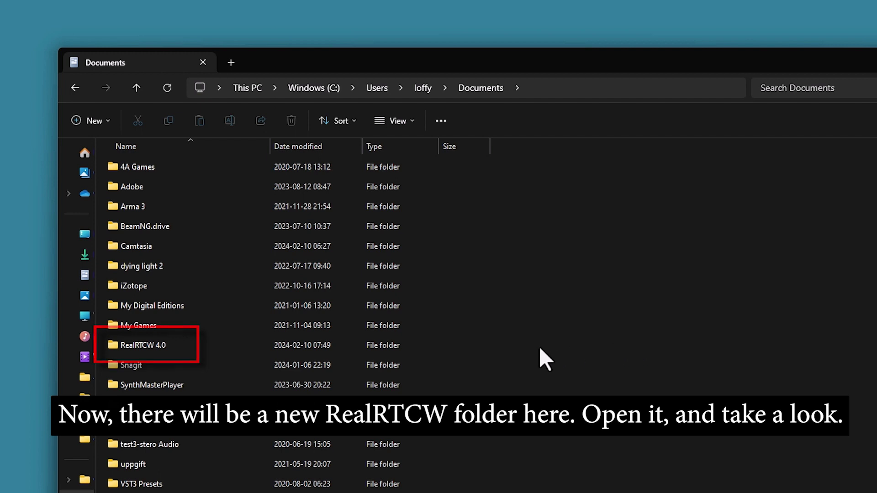
# Step: Open the RealRTCW 4.0 folder in Documents
pyautogui.doubleClick(179, 346)
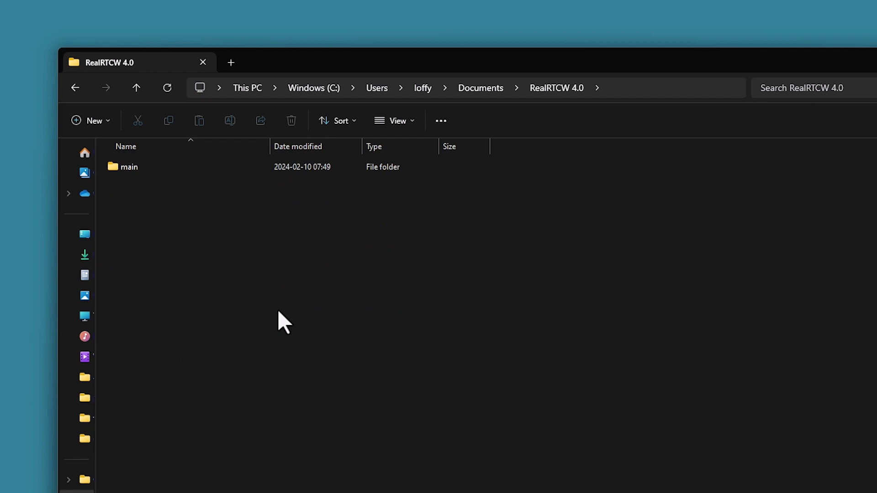
# Step: Create a folder named 'maps' inside RealRTCW 4.0\main
pyautogui.doubleClick(157, 170)
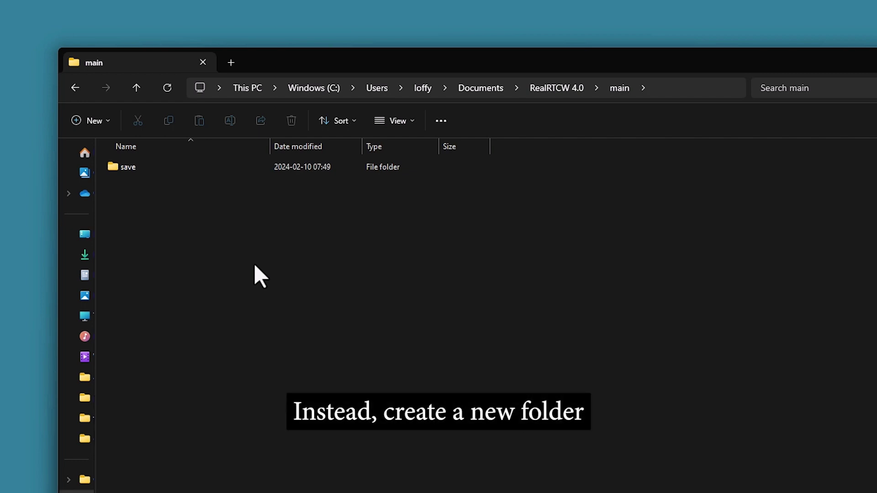
pyautogui.click(108, 122)
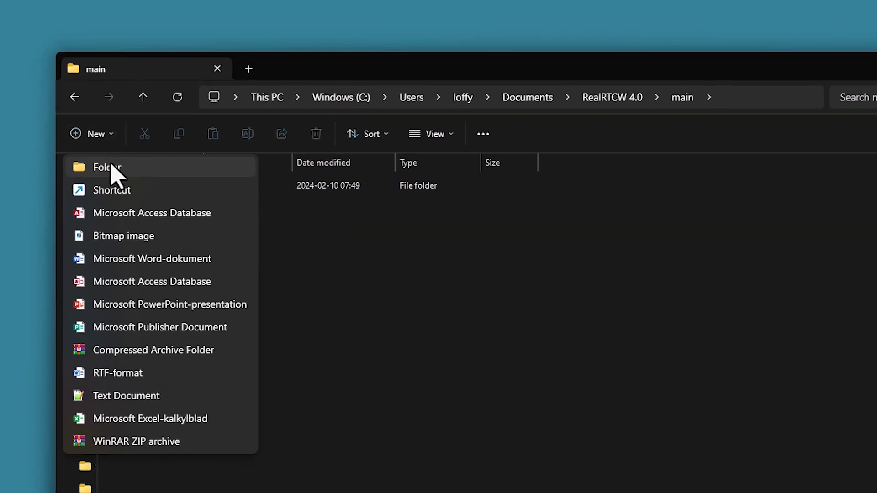
pyautogui.click(108, 164)
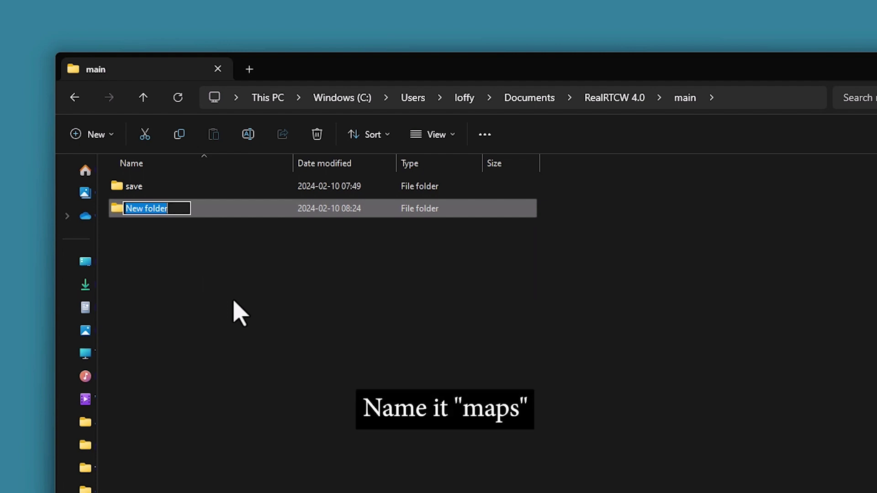
pyautogui.write('maps')
pyautogui.press('Return')
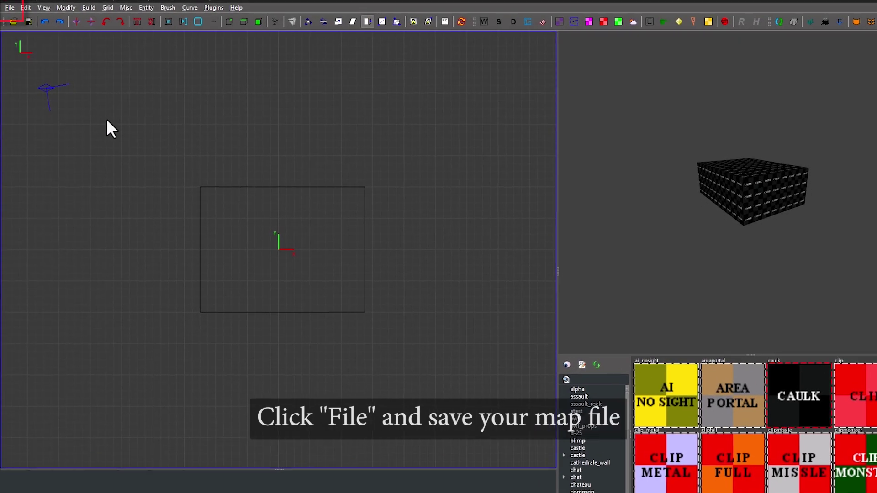
# Step: Save the map as 'genesis' in Documents\RealRTCW 4.0\main\maps
pyautogui.click(10, 8)
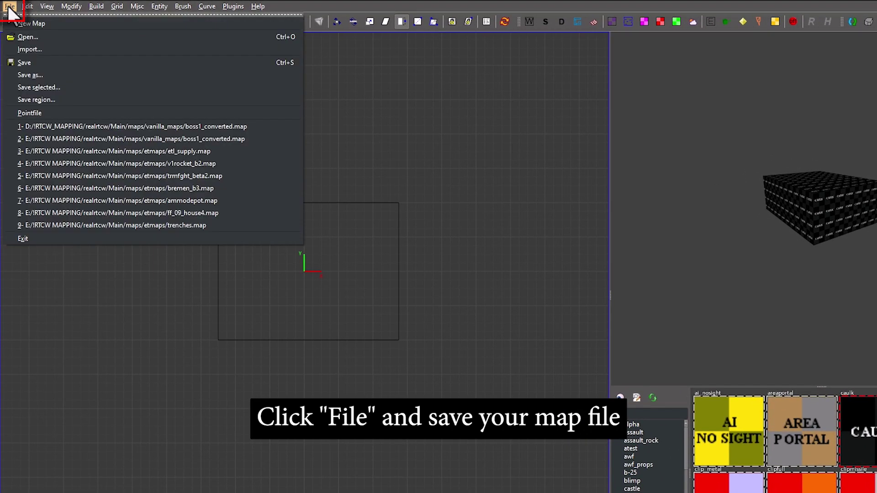
pyautogui.click(56, 76)
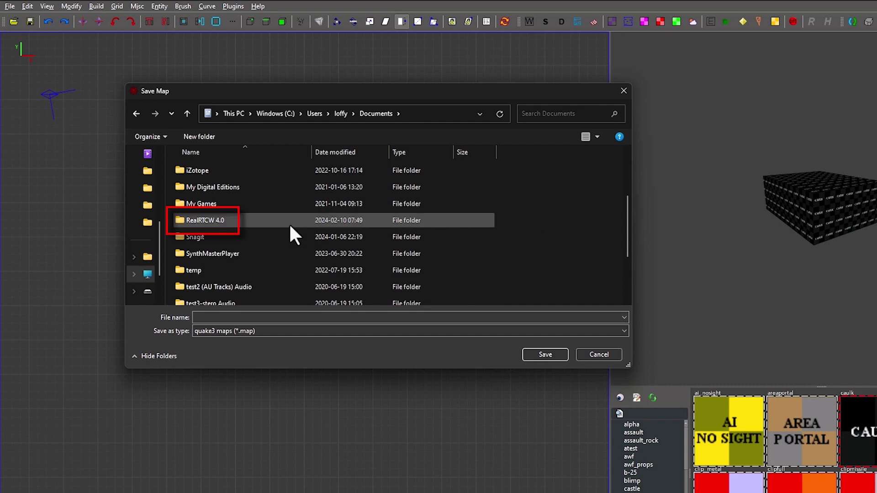
pyautogui.doubleClick(242, 218)
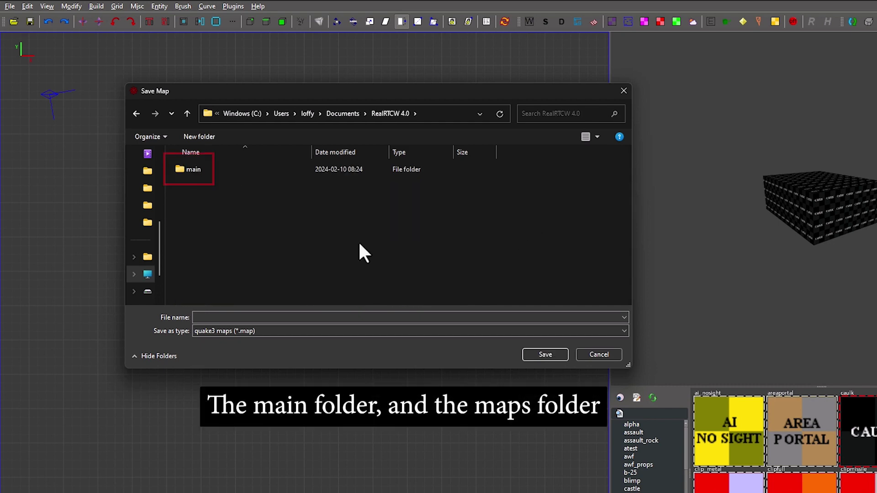
pyautogui.doubleClick(174, 169)
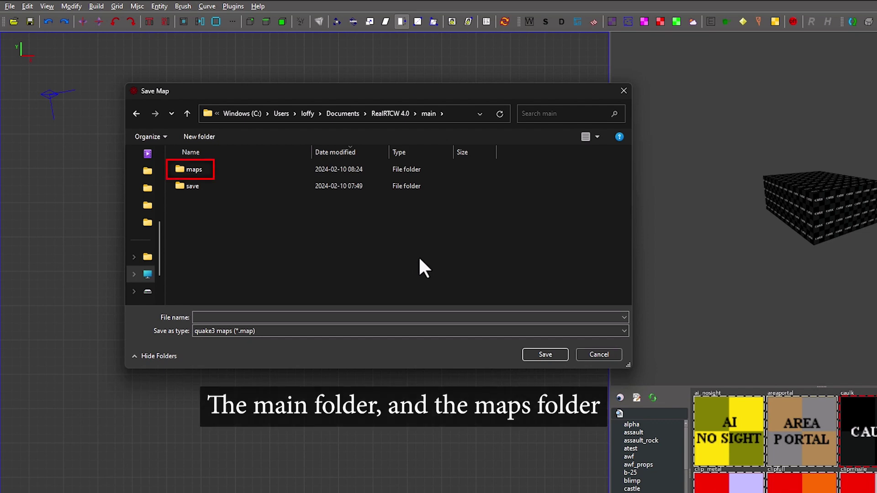
pyautogui.doubleClick(217, 170)
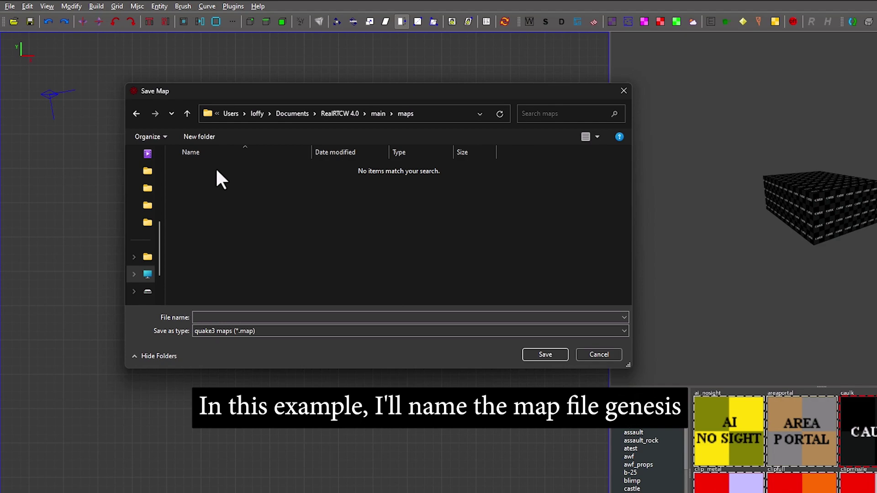
pyautogui.write('genesis')
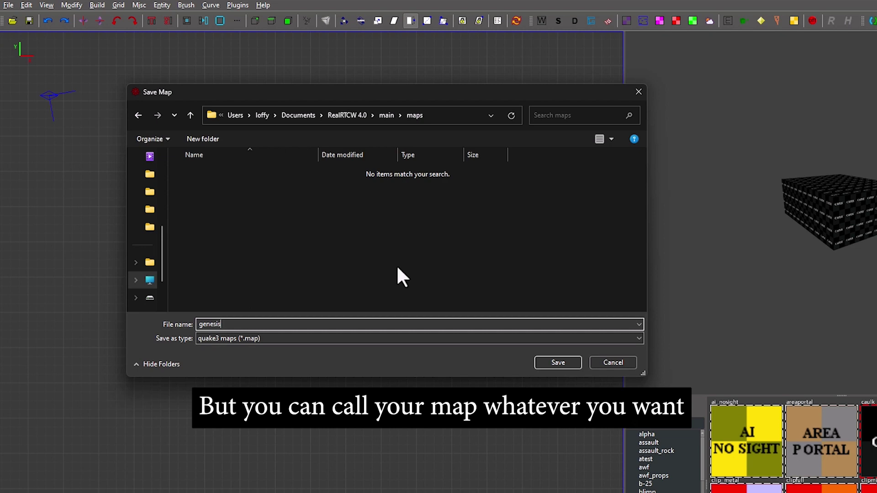
pyautogui.click(553, 363)
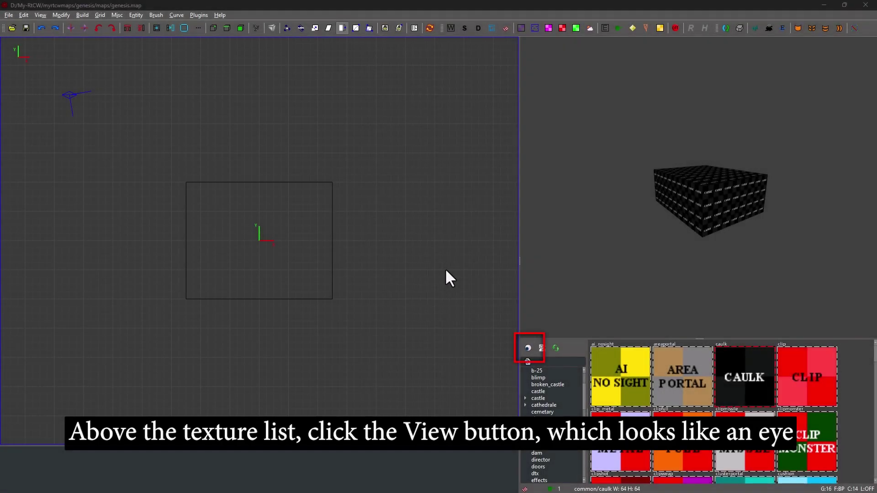
# Step: Turn on ShaderList Only and Hide Image Missing in the texture browser's view options
pyautogui.click(529, 348)
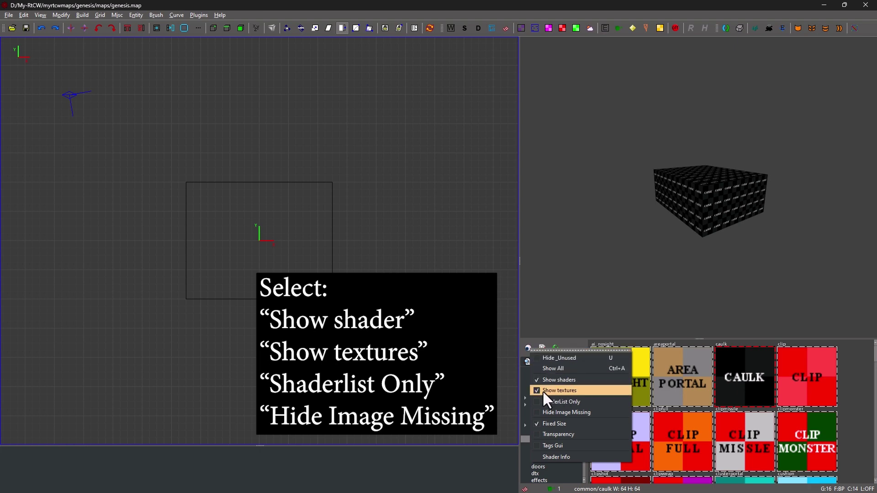
pyautogui.click(555, 403)
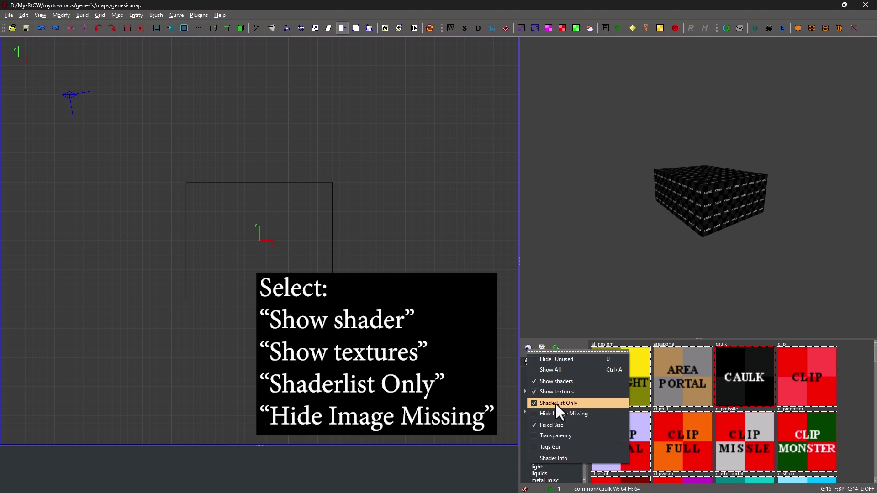
pyautogui.click(572, 417)
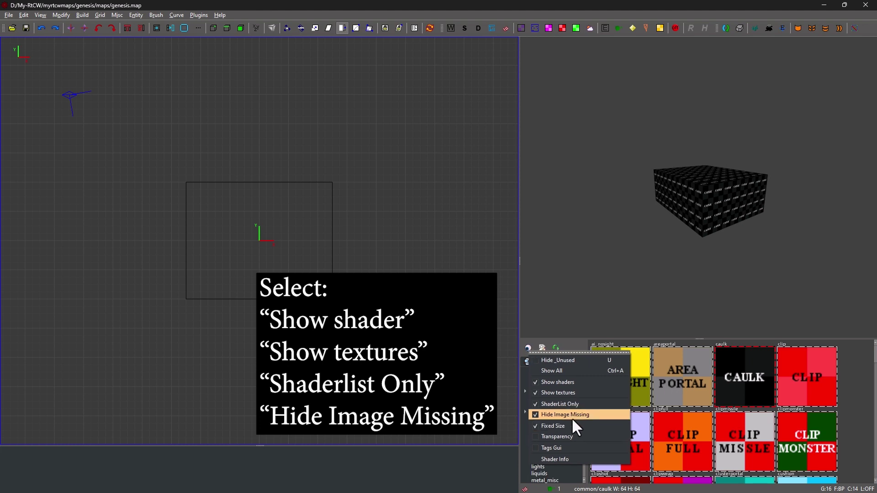
pyautogui.click(445, 267)
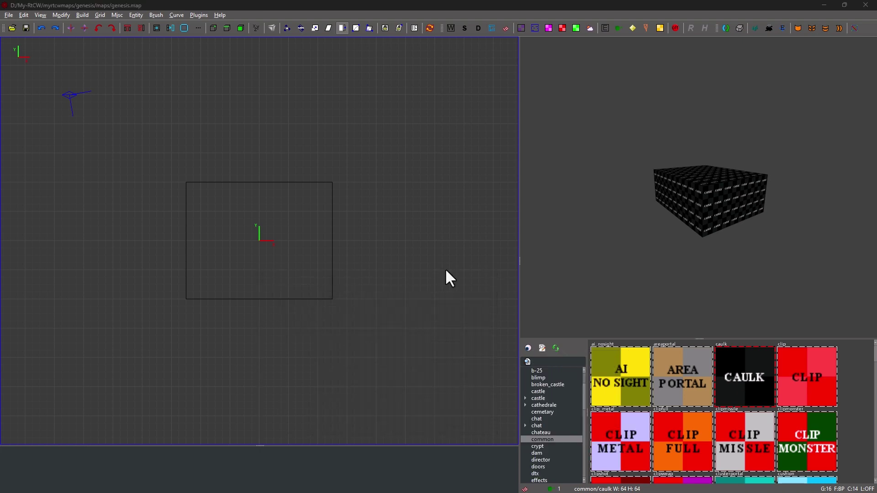